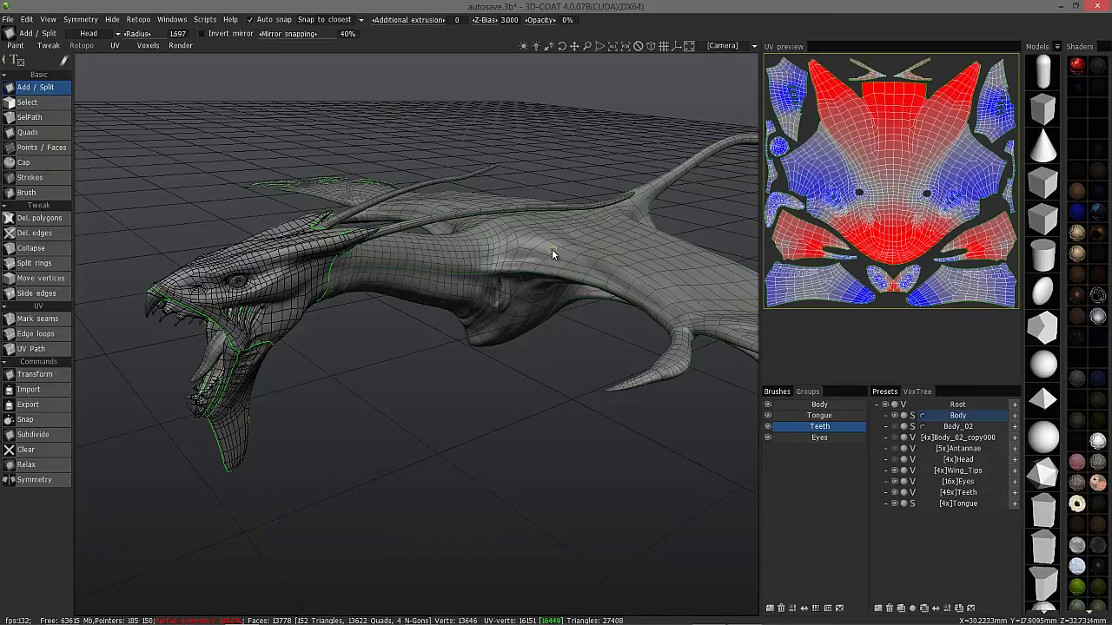
- Hide the Body, Tongue, Teeth and Eyes retopo groups so only the sculpt remains displayed
middle_click_drag(552, 248, 735, 435)
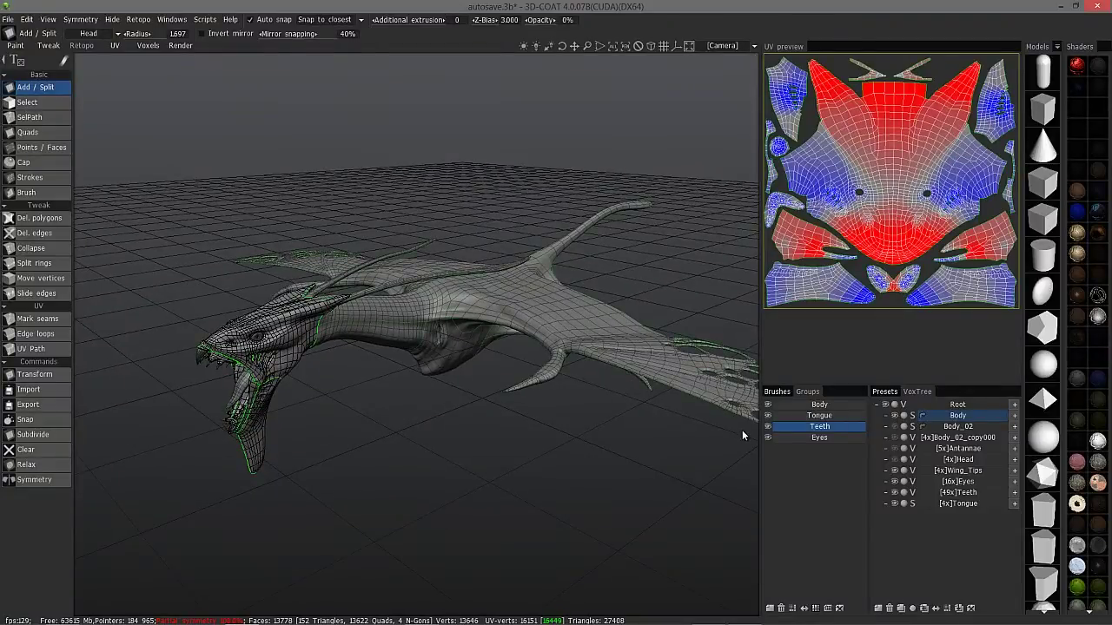
middle_click_drag(667, 415, 573, 383)
middle_click_drag(489, 316, 615, 337)
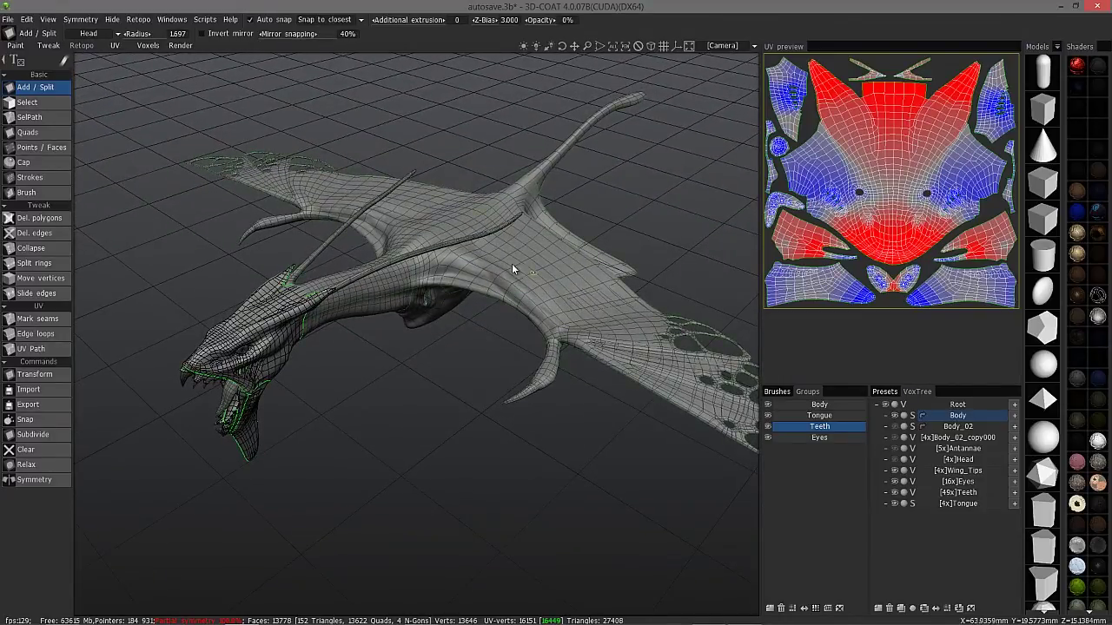
middle_click_drag(483, 250, 278, 337)
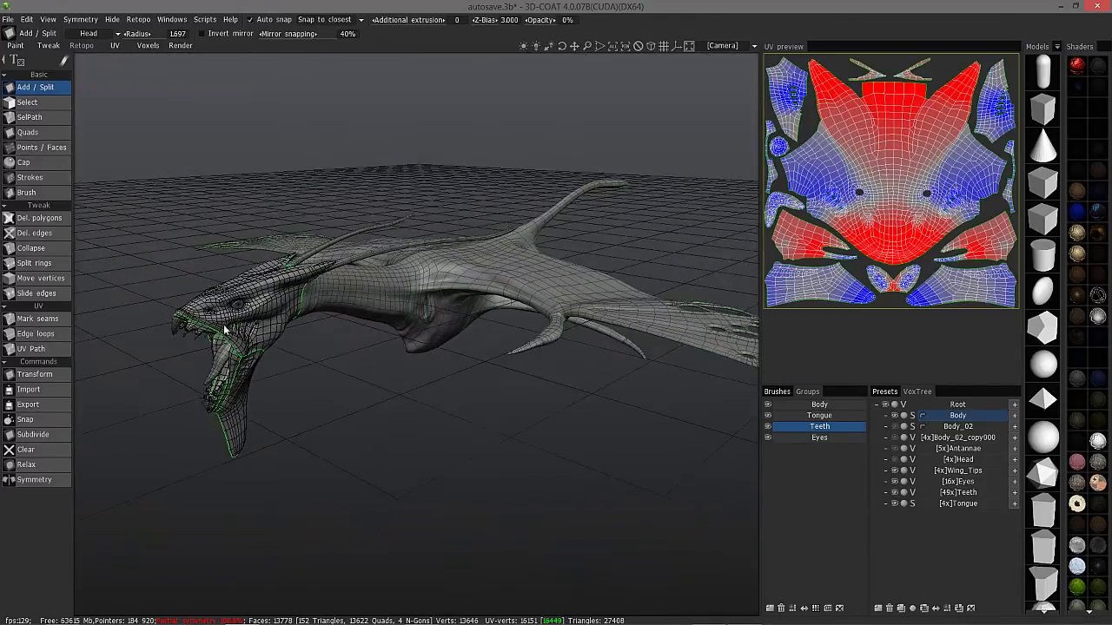
left_click(768, 405)
left_click(767, 416)
left_click(767, 426)
left_click(768, 438)
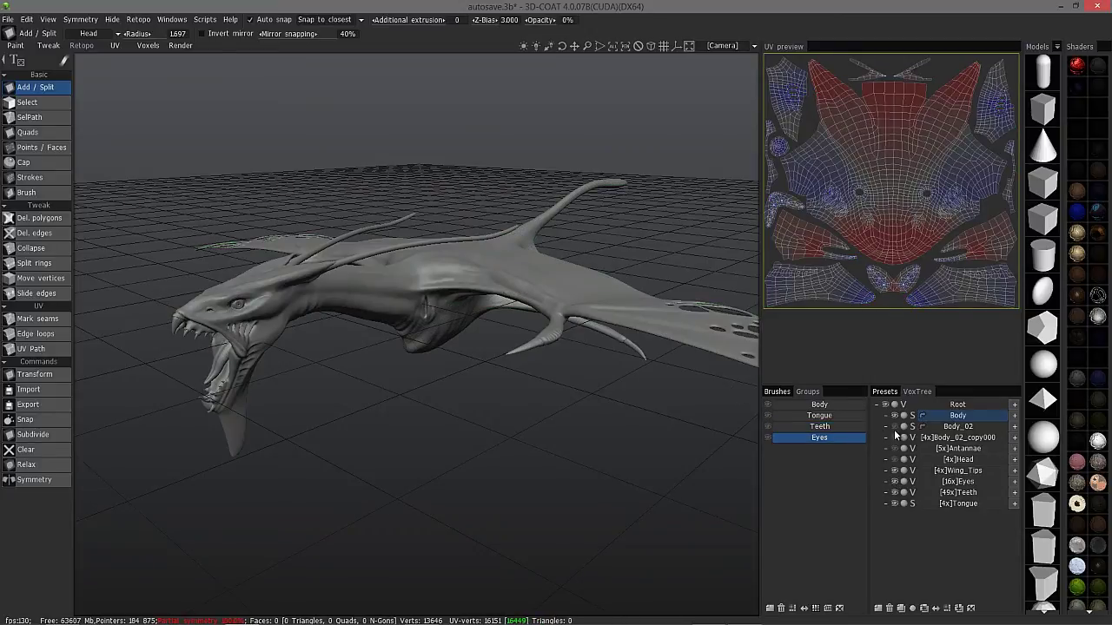
- Isolate the sculpt's Body volume by hiding all other volumes, and inspect the creature from several angles
left_click(959, 416)
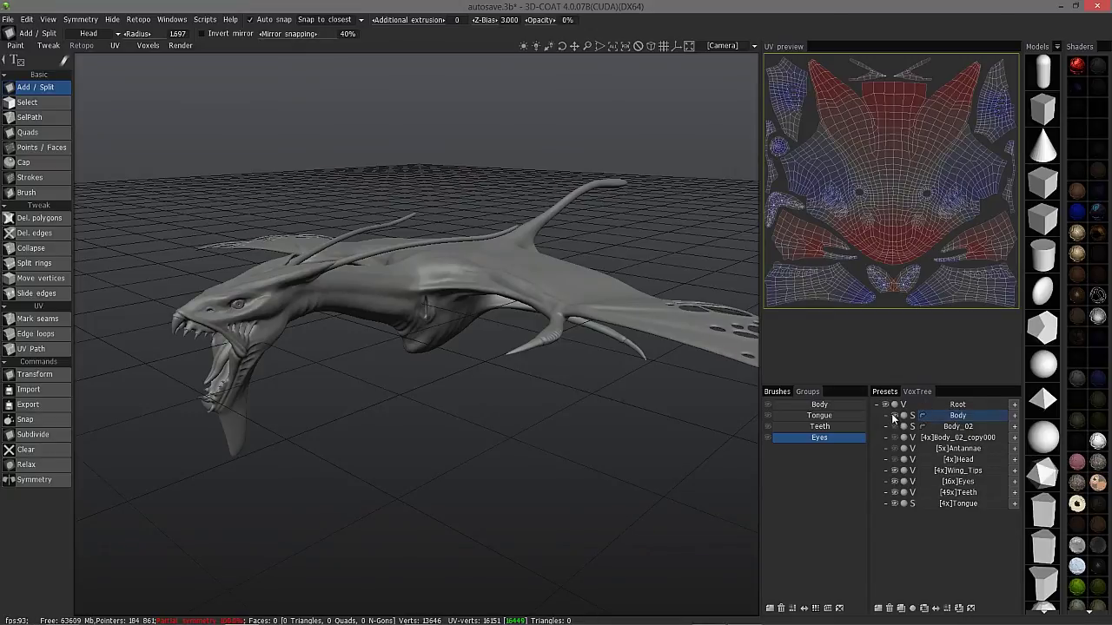
left_click(893, 417, "alt")
middle_click_drag(608, 356, 518, 265)
middle_click_drag(519, 347, 275, 360)
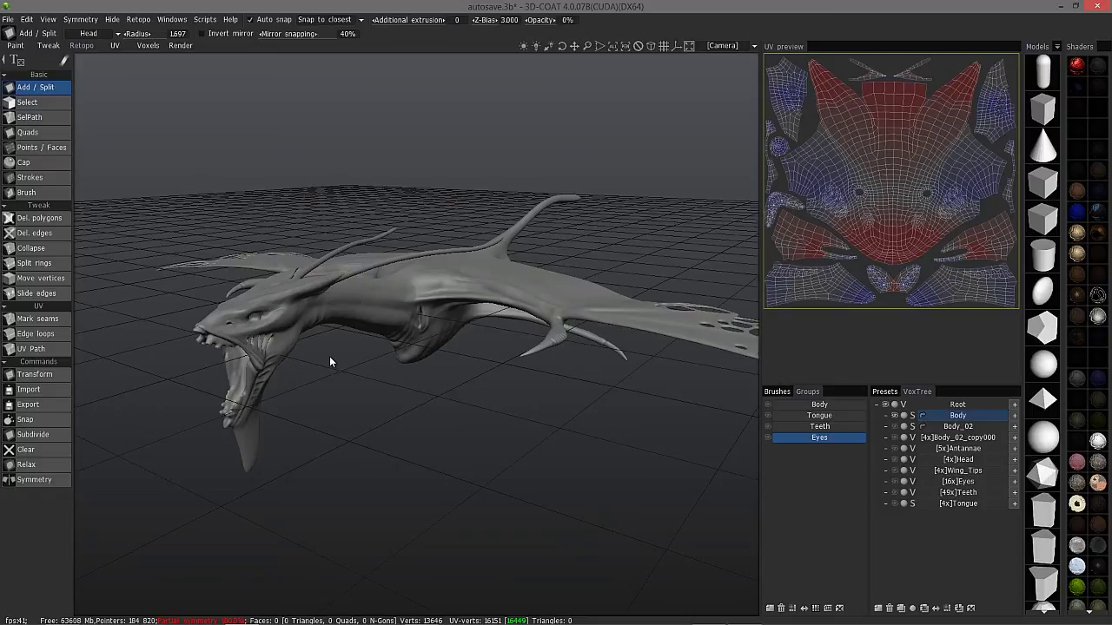
middle_click_drag(301, 365, 639, 318)
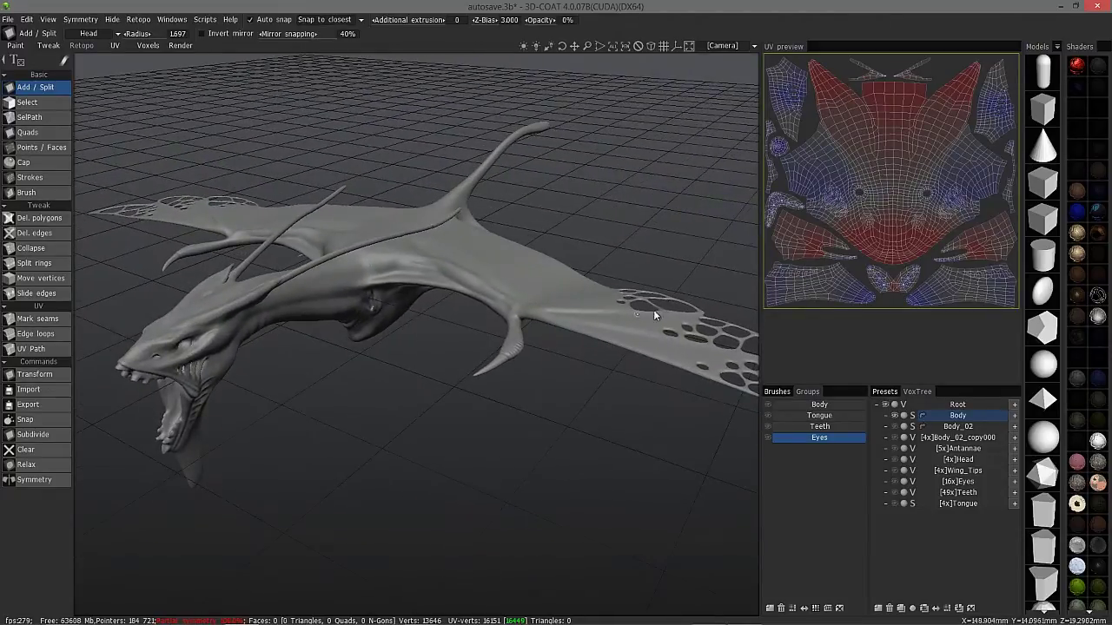
middle_click_drag(524, 392, 554, 298)
middle_click_drag(239, 358, 218, 317)
mouse_move(426, 351)
middle_mouse_down()
mouse_move(495, 278)
mouse_move(534, 291)
mouse_move(489, 310)
mouse_move(273, 234)
mouse_move(203, 385)
mouse_move(222, 440)
mouse_move(397, 338)
mouse_move(509, 357)
mouse_move(582, 430)
mouse_move(498, 403)
mouse_move(578, 450)
mouse_move(336, 406)
mouse_move(369, 445)
mouse_move(387, 321)
middle_mouse_up()
- Switch to the Voxels workspace with the shader presets displayed, keeping the Body volume active
left_click(147, 45)
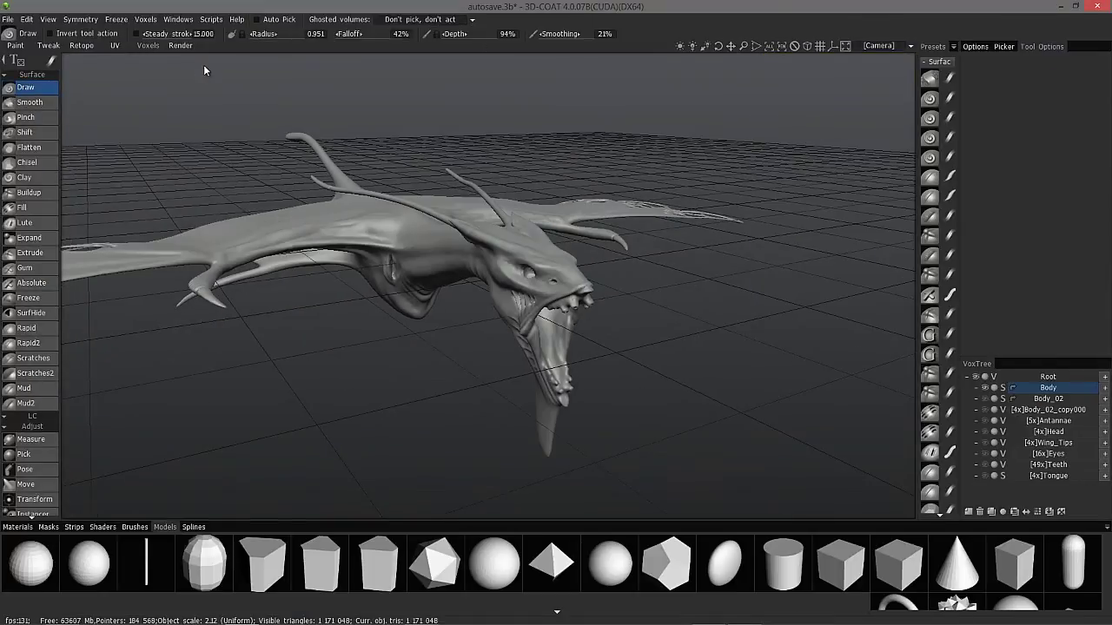
left_click(94, 528)
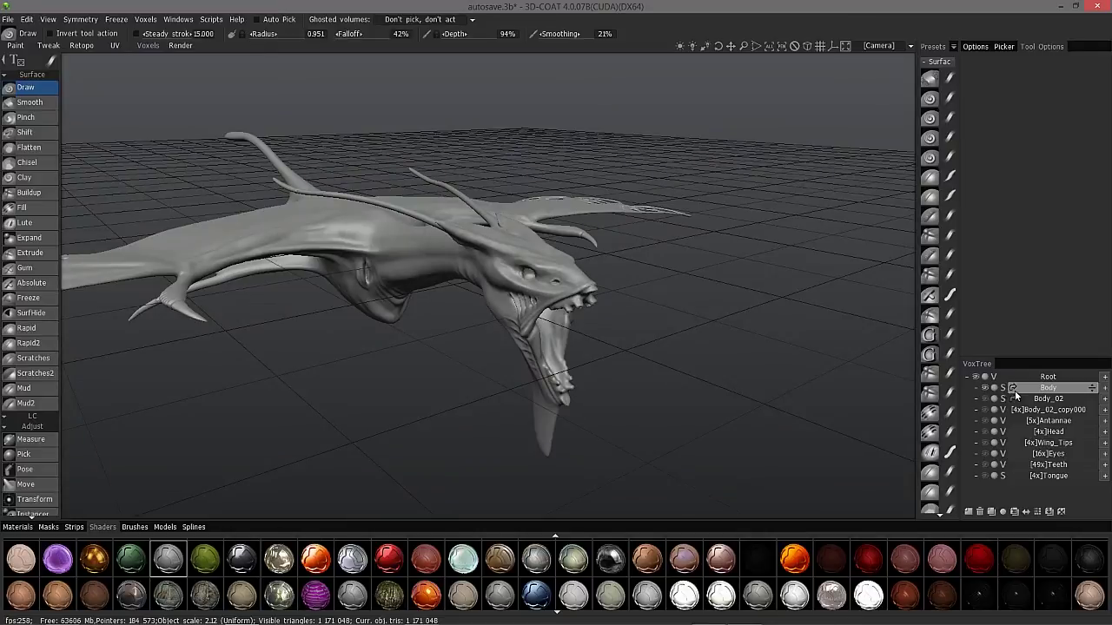
left_click(1018, 391)
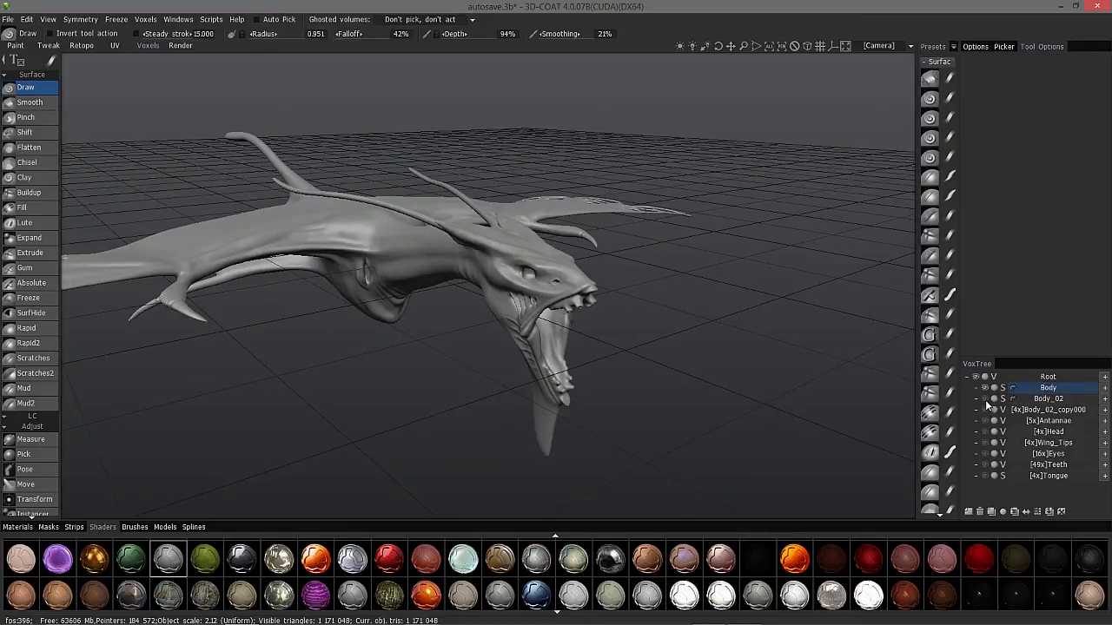
- Show the Body_02 volume for comparison with Body, and hide both volumes
left_click(985, 398)
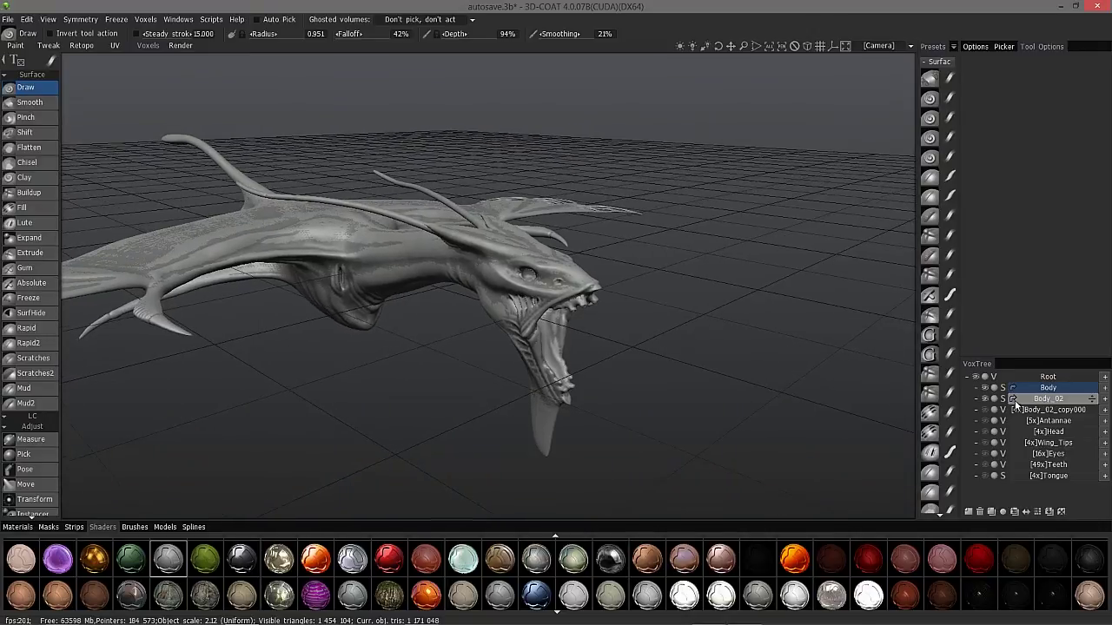
left_click(985, 387)
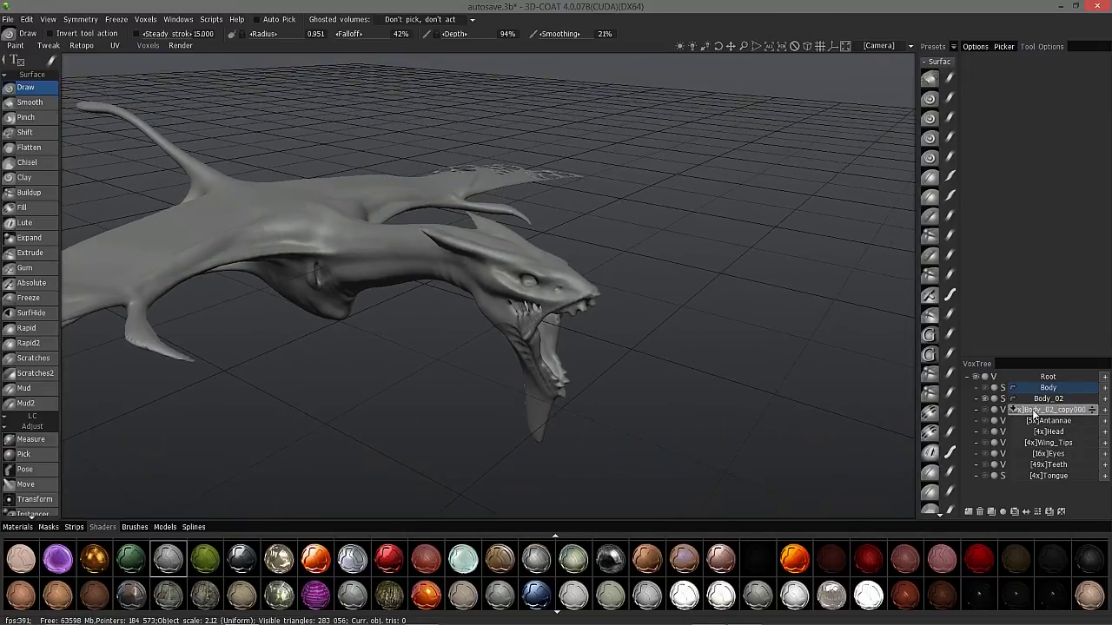
left_click(985, 400)
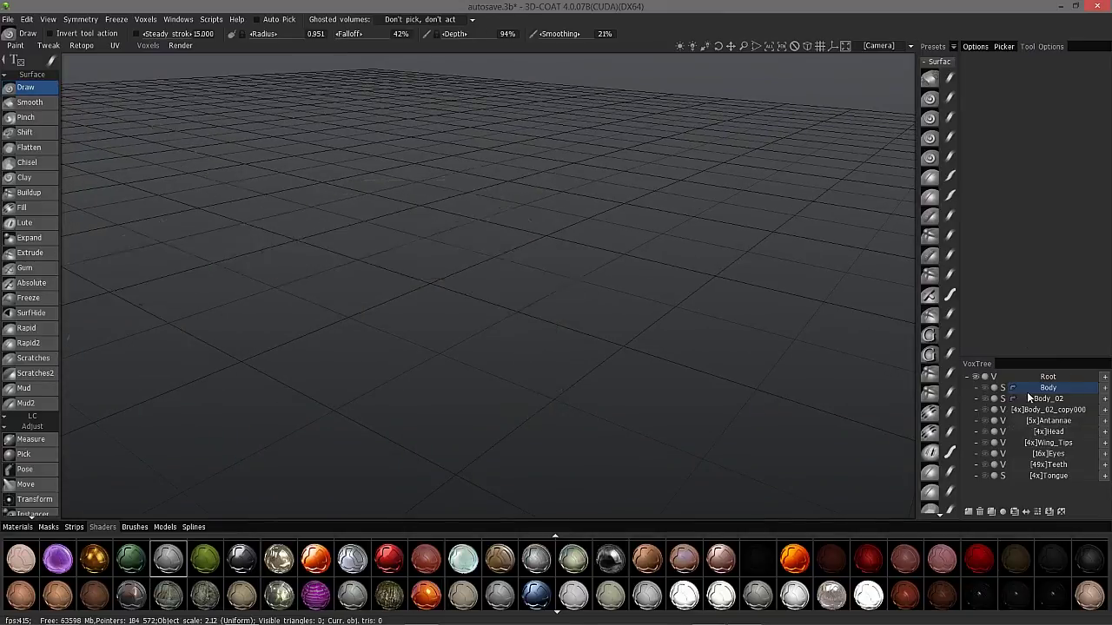
- Show the Antannae, Head, Wing_Tips and Body_02_copy000 volumes one after another
left_click(985, 421)
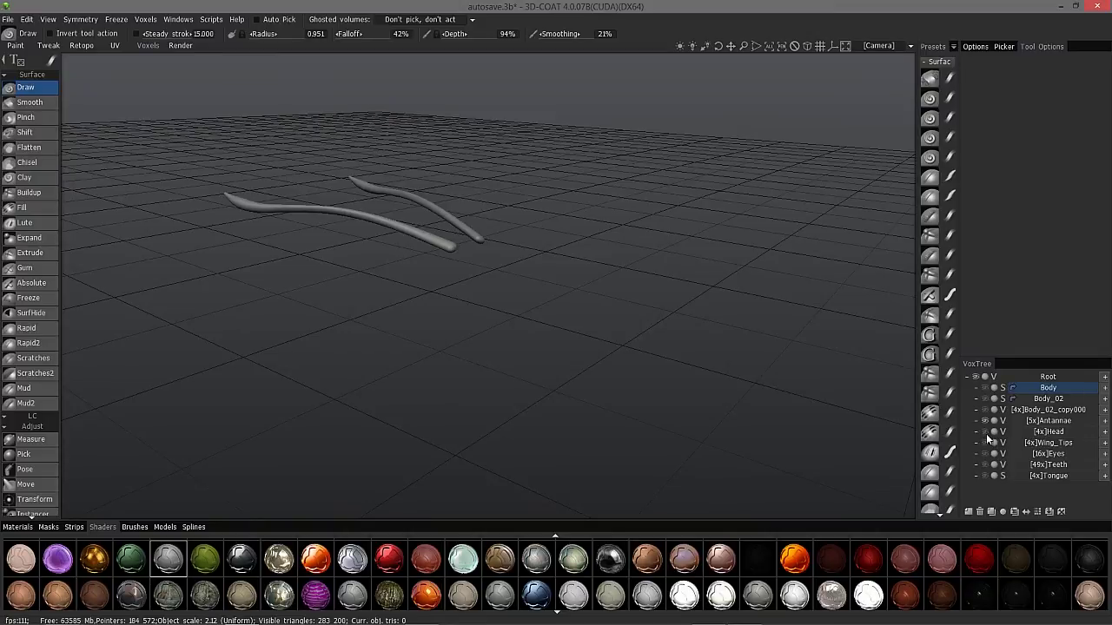
left_click(985, 432)
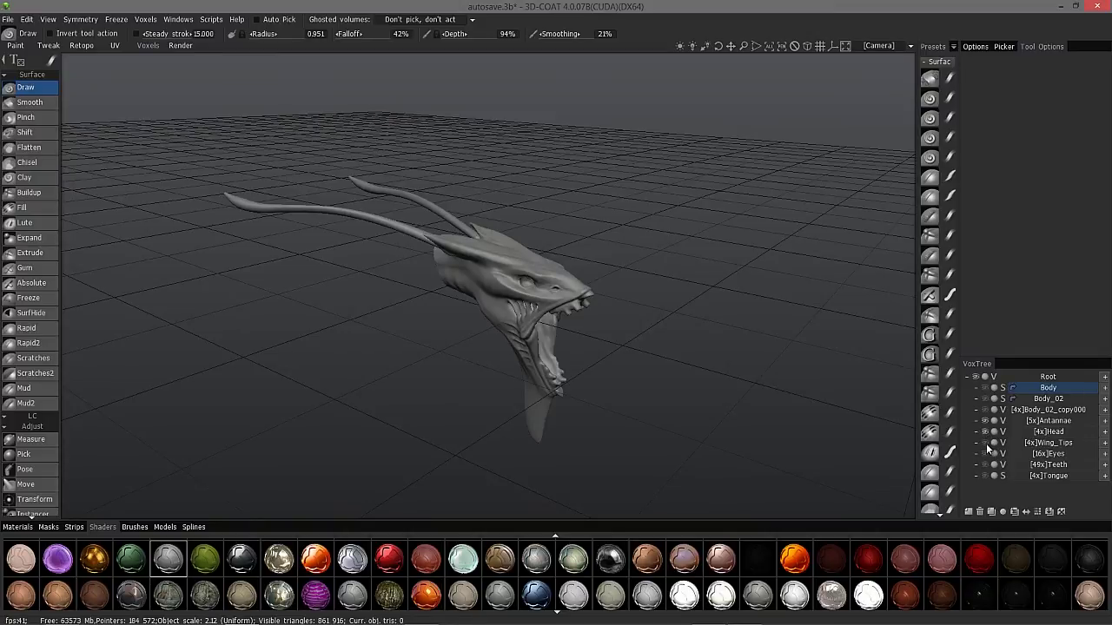
left_click(985, 444)
left_click(985, 453)
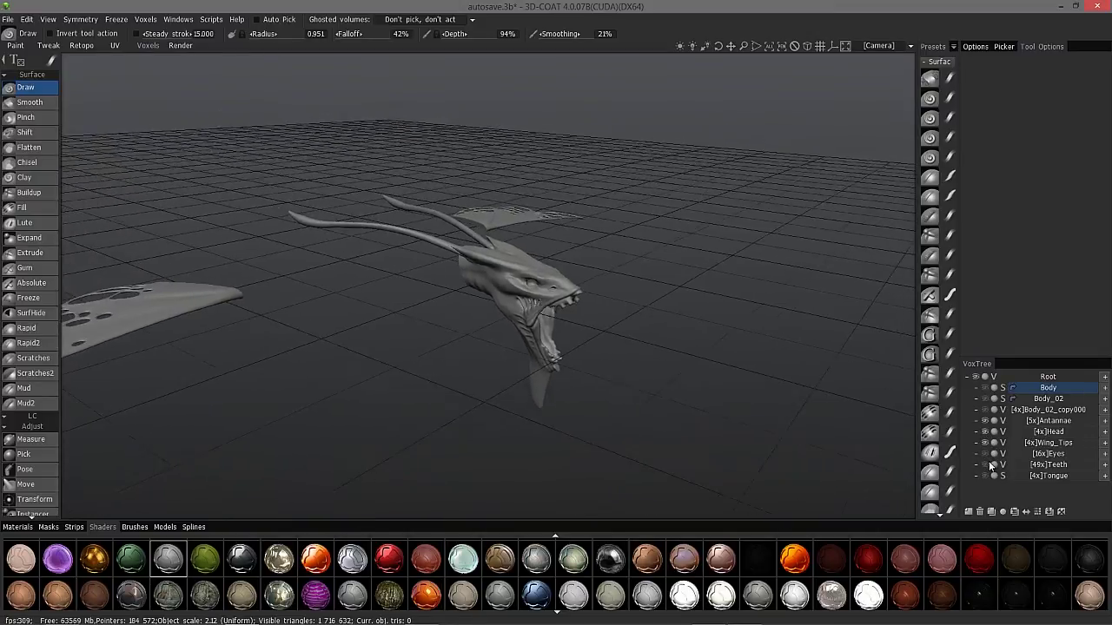
left_click(983, 414)
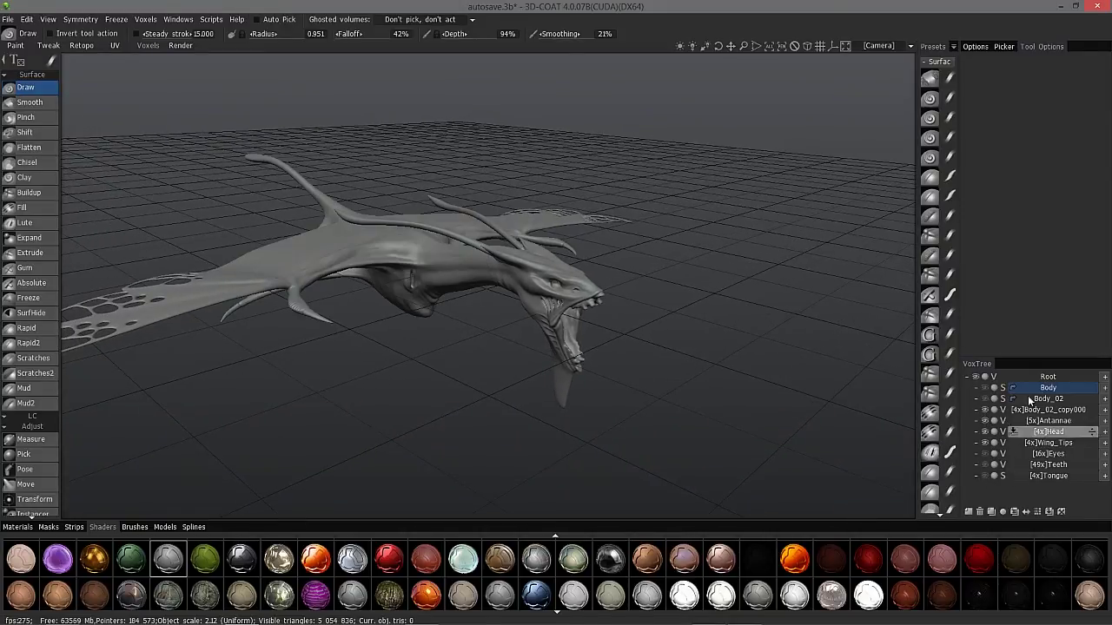
- Hide the Antannae, Head and Wing_Tips volumes, leaving only Body_02_copy000 displayed
left_click(985, 420)
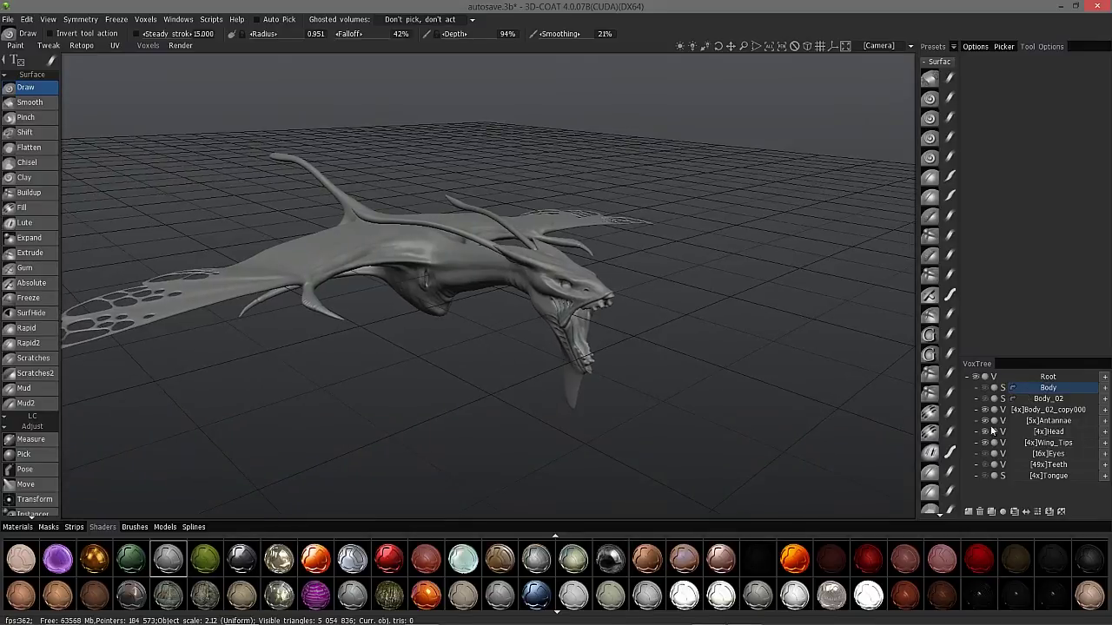
left_click(985, 421)
left_click(984, 431)
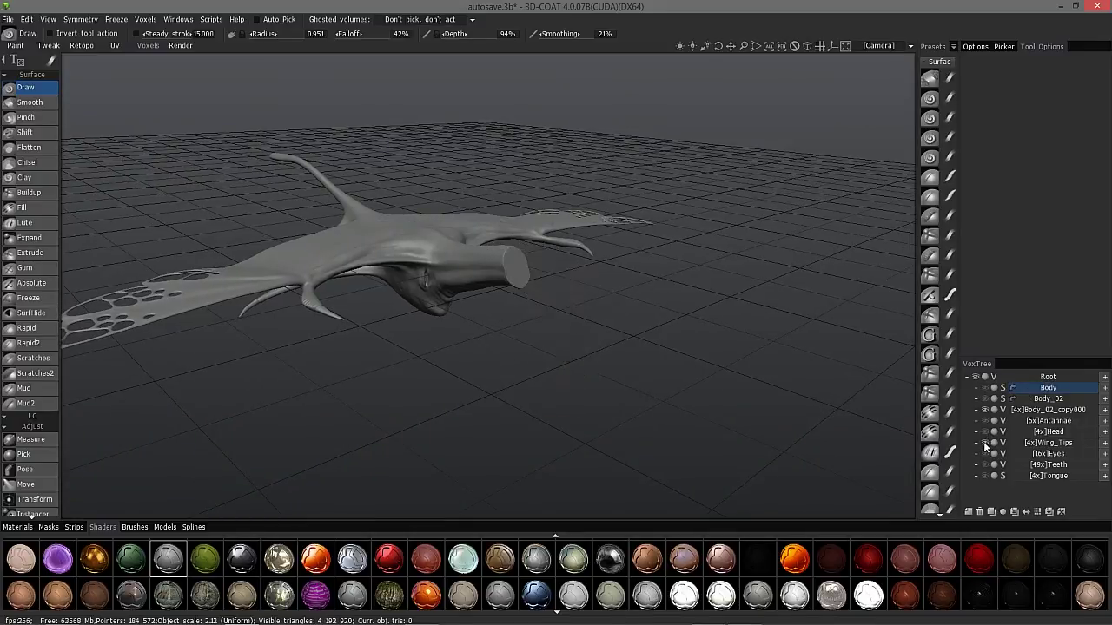
left_click(985, 442)
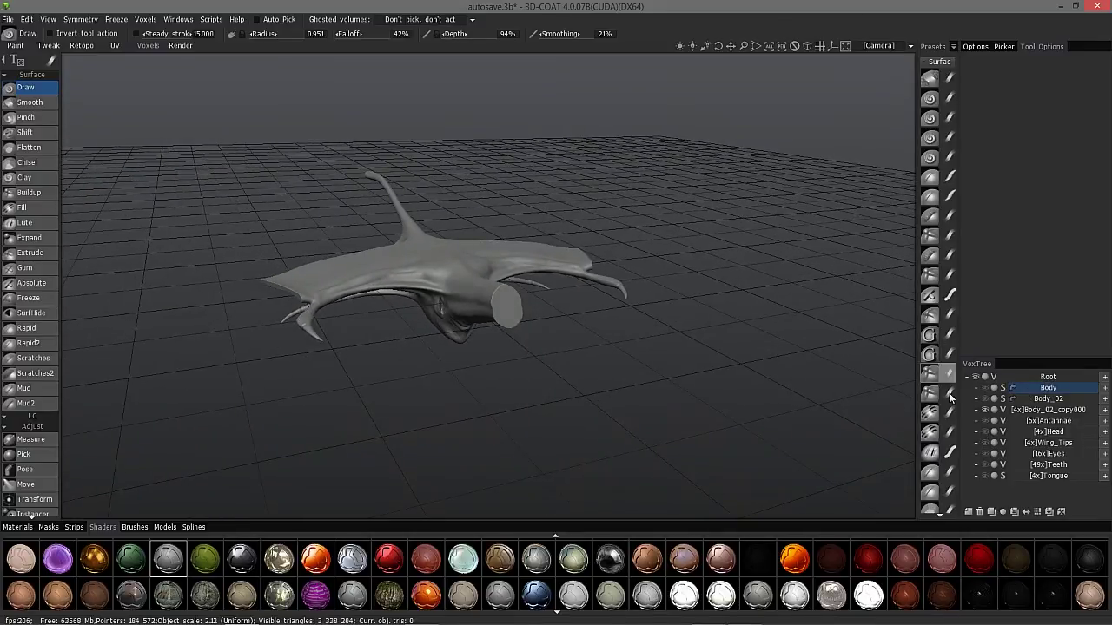
- Select the Body_02_copy000 volume and inspect its cut neck, wings and underside from several angles
left_click(1042, 409)
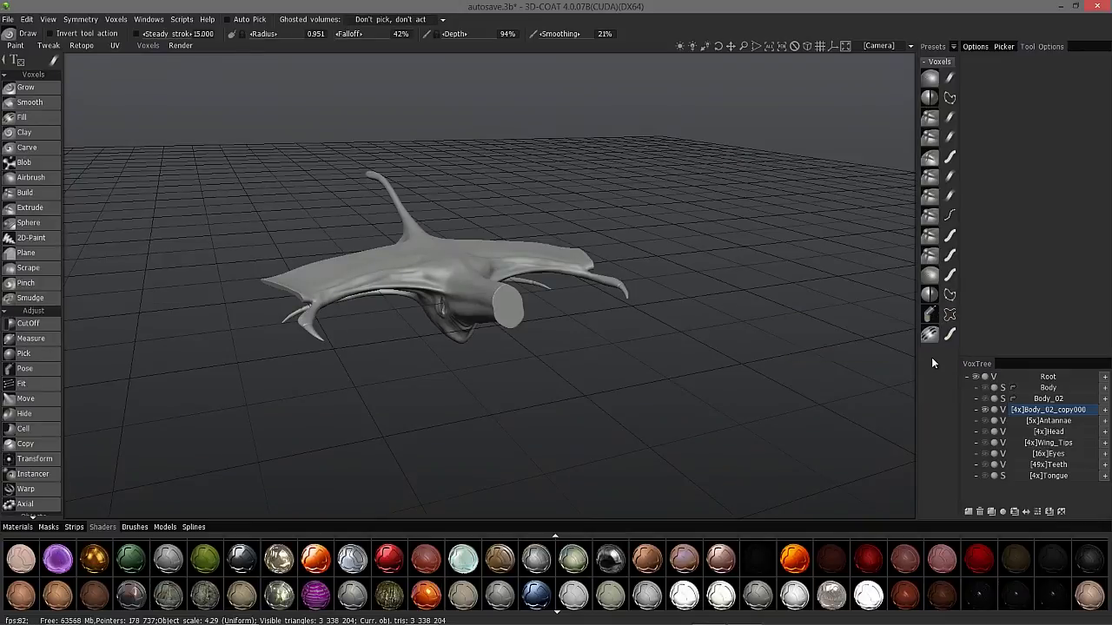
left_click_drag(618, 303, 656, 327)
left_click(1038, 410)
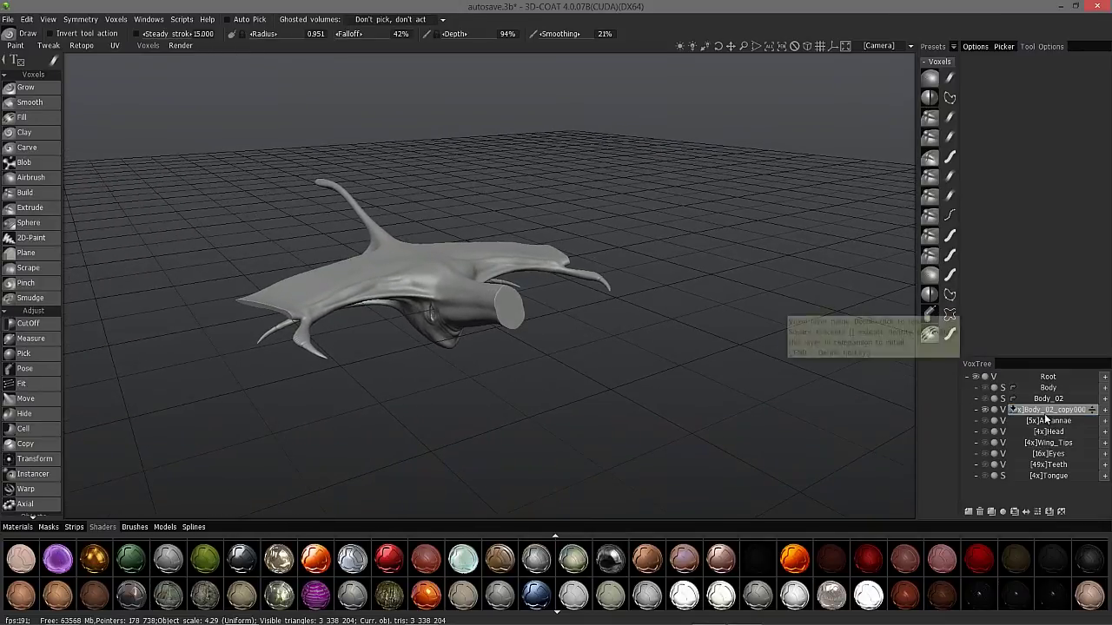
left_click(1037, 411)
left_click_drag(548, 308, 573, 226)
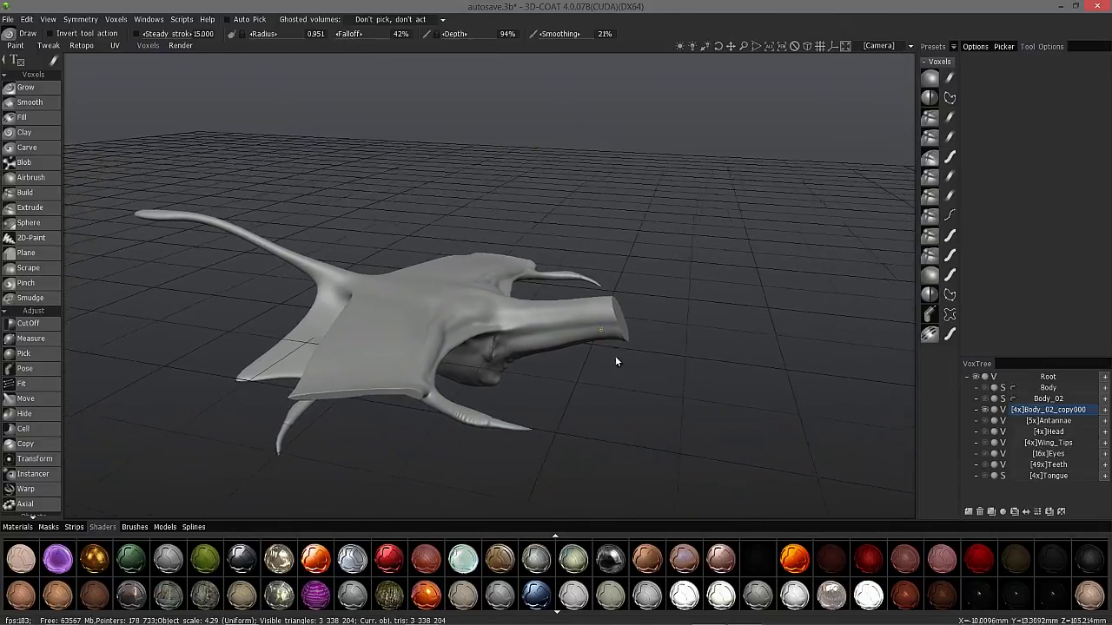
left_click_drag(620, 216, 540, 283)
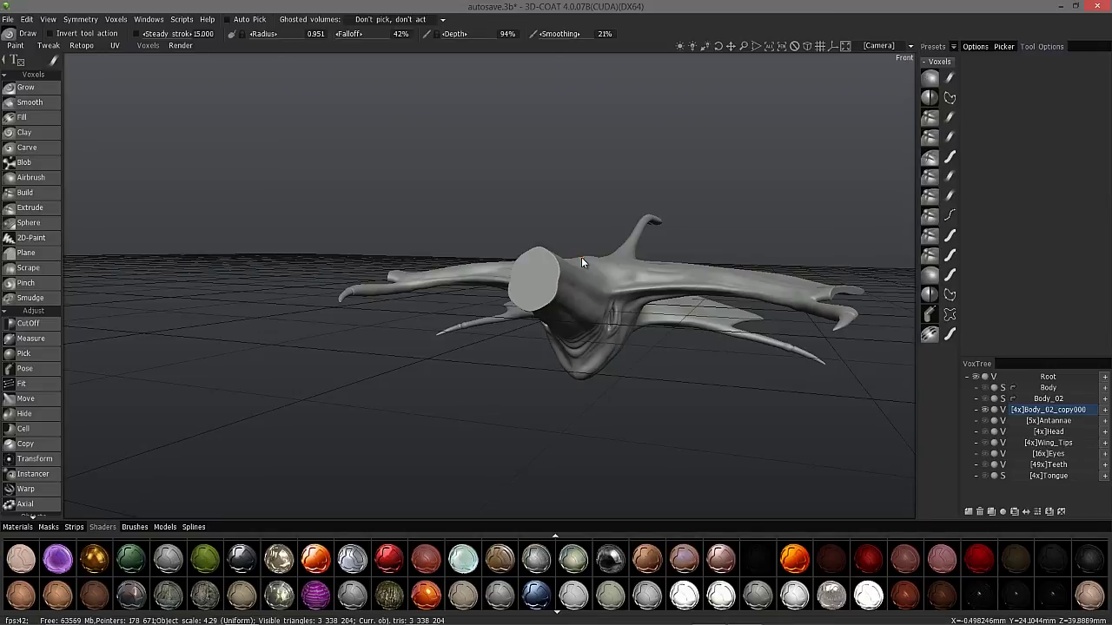
left_click_drag(592, 357, 34, 207, "alt")
middle_click_drag(585, 469, 639, 301)
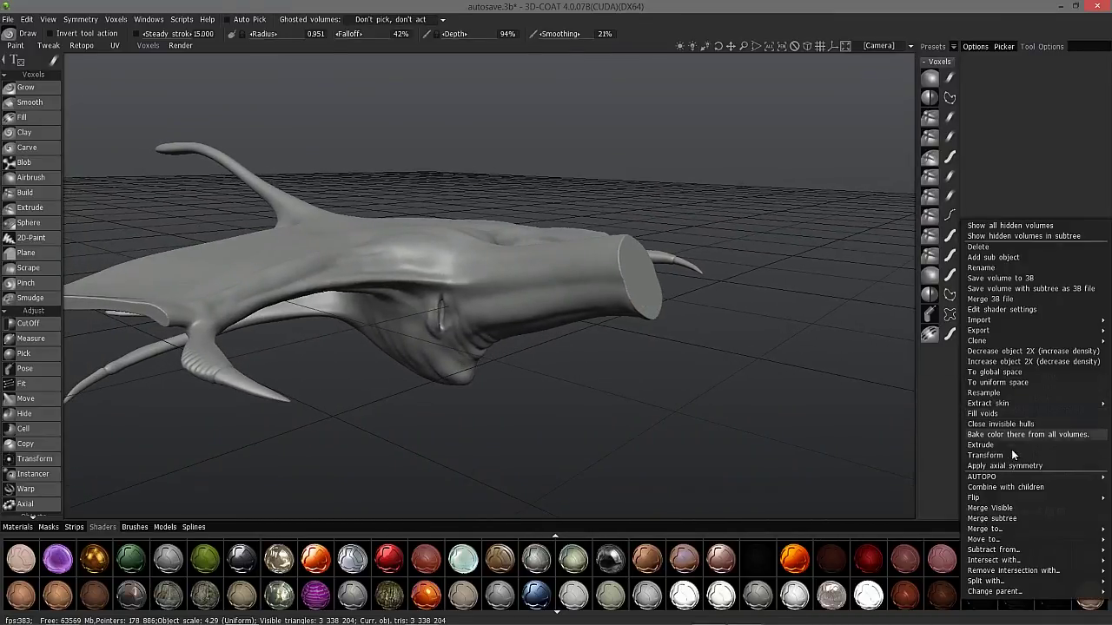
- Start AUTOPO on Body_02_copy000, move its parameter dialog off the model and set the auto-density influence multiplier to 1.2
mouse_move(998, 477)
left_click(873, 443)
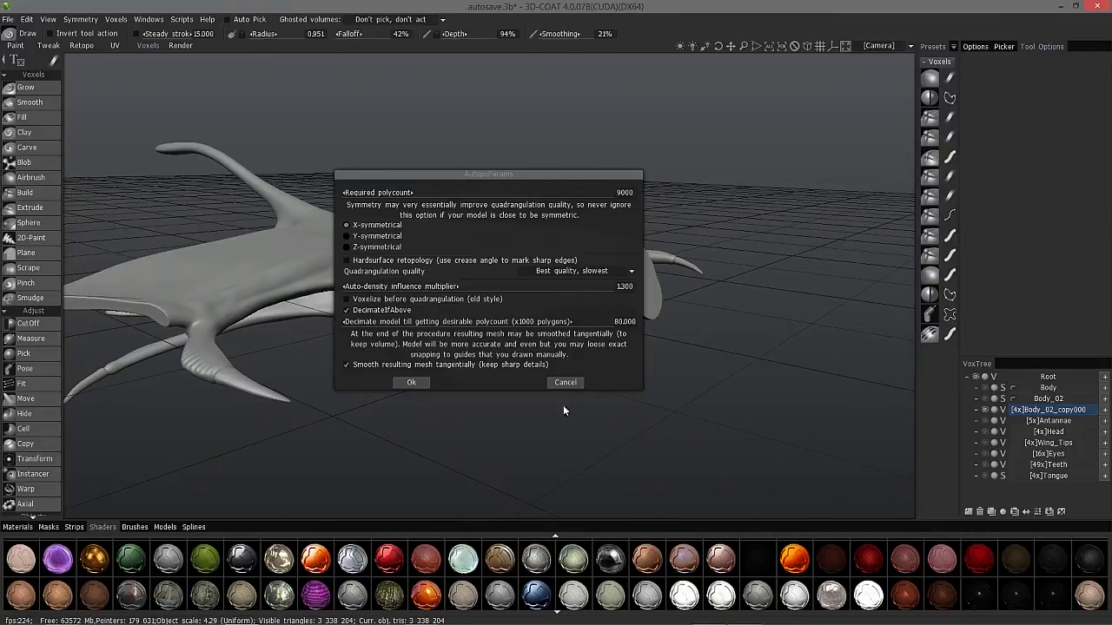
left_click_drag(502, 175, 884, 63)
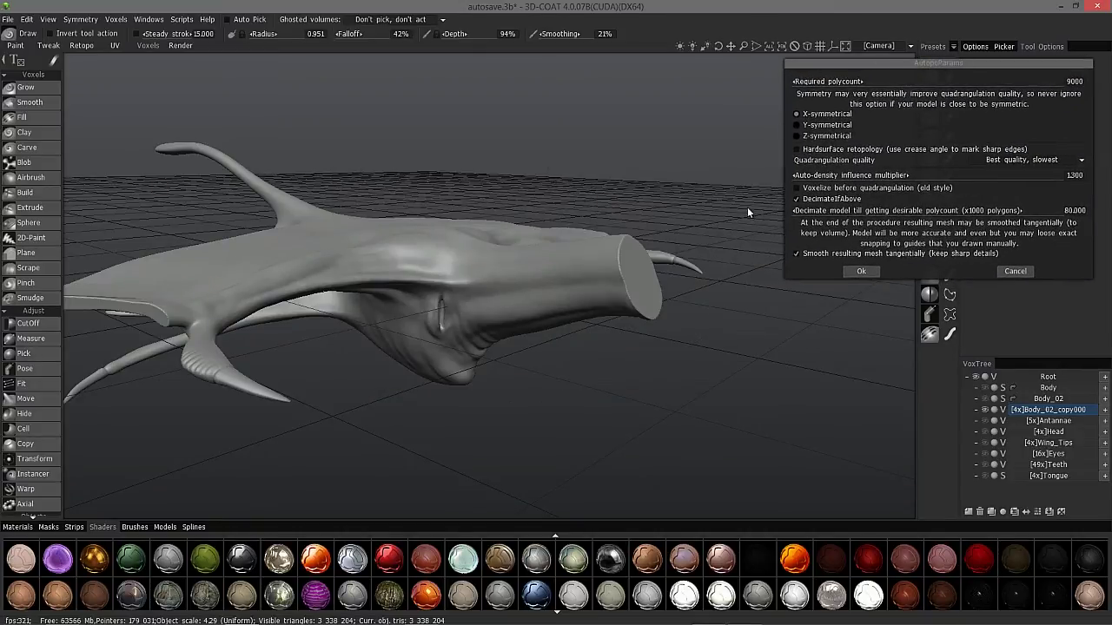
left_click(1075, 176)
type("1200")
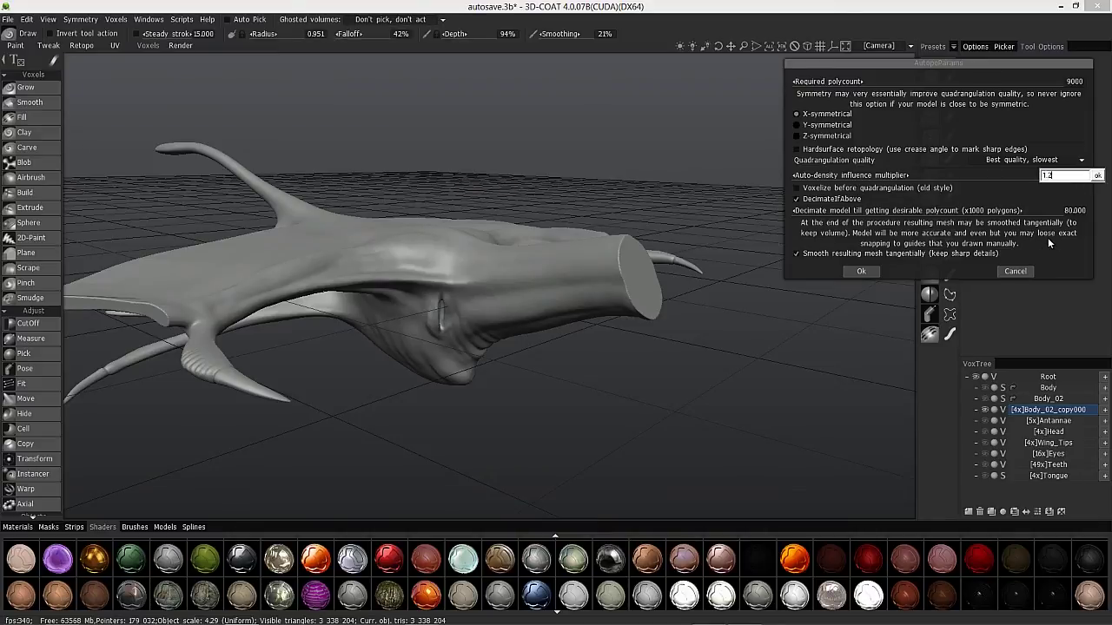
key("Return")
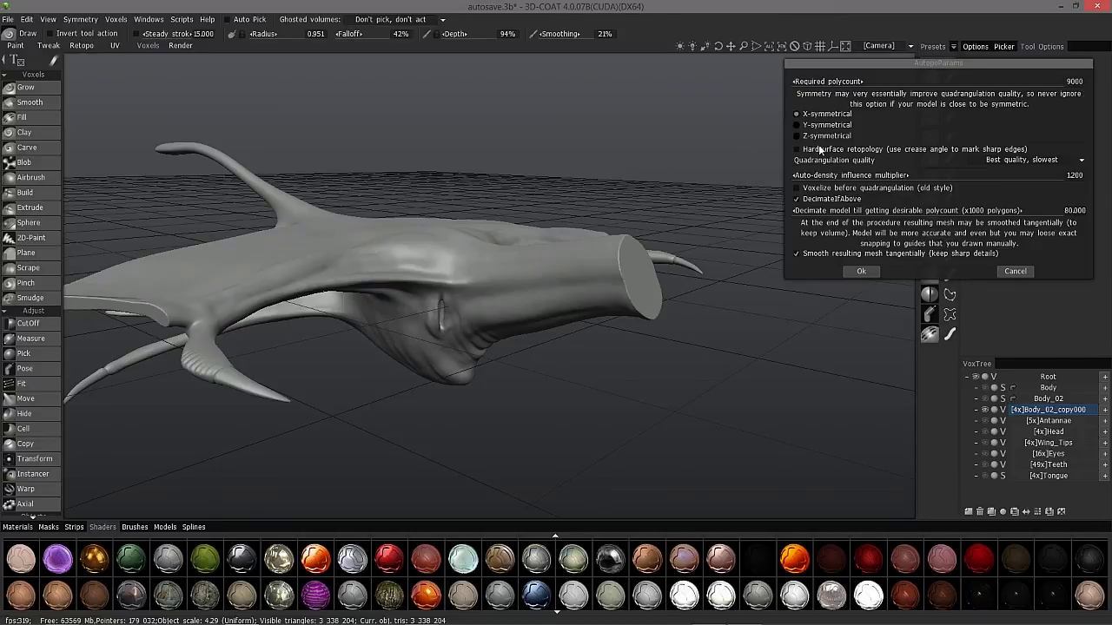
- Keep quadrangulation at Best quality, slowest and DecimateIfAbove enabled, and accept the AUTOPO parameters
left_click_drag(527, 283, 757, 139, "alt")
middle_click_drag(476, 305, 652, 213)
middle_click_drag(712, 173, 534, 348)
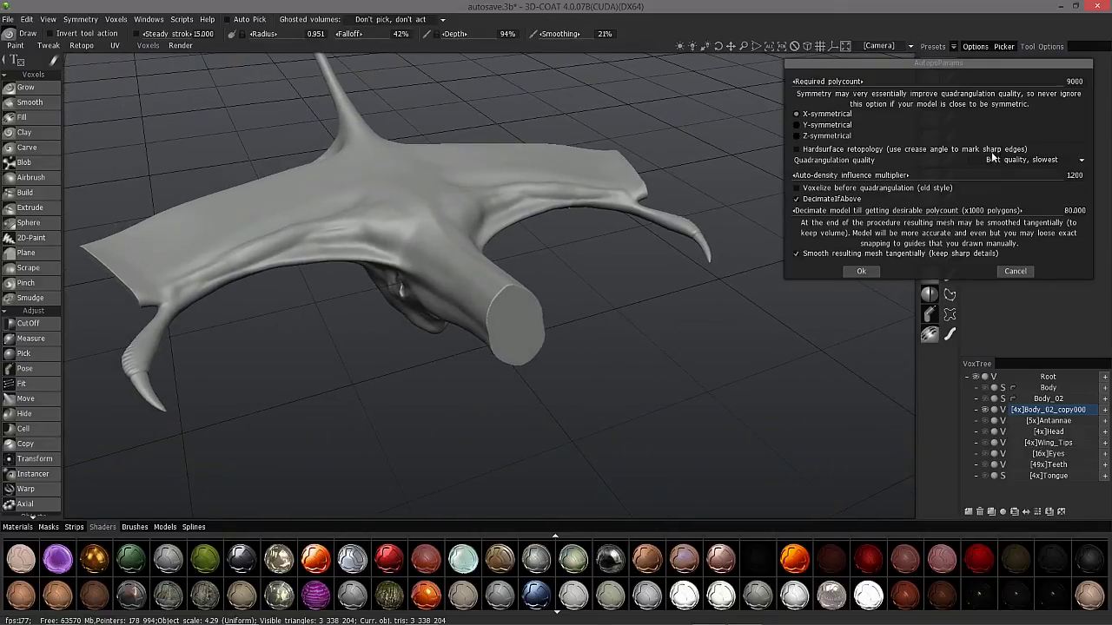
left_click(999, 160)
left_click(812, 159)
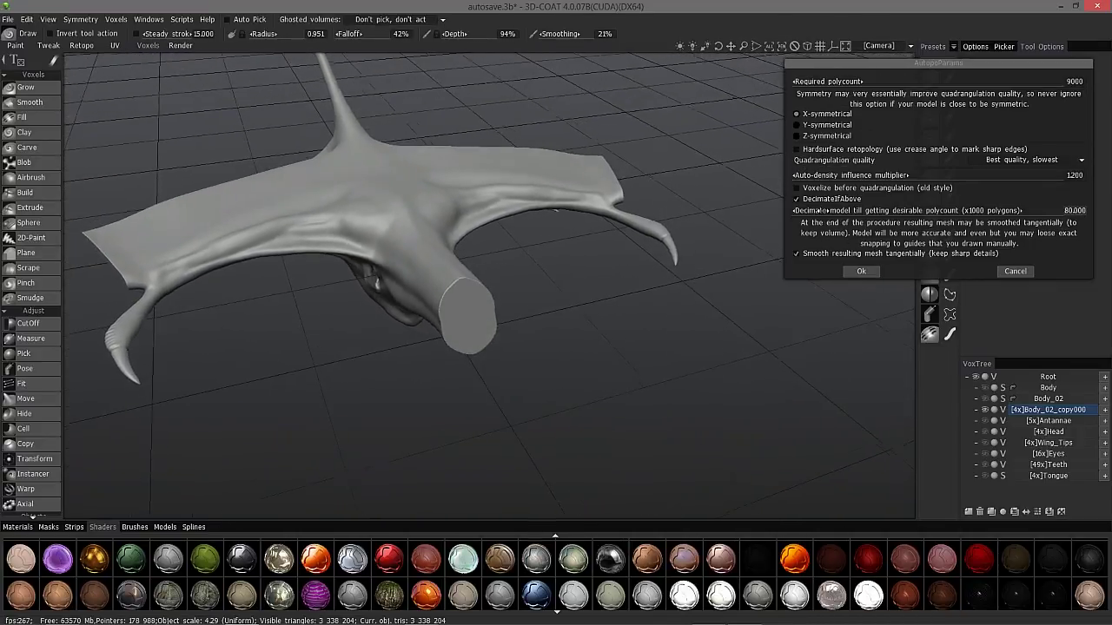
left_click(796, 197)
left_click(796, 198)
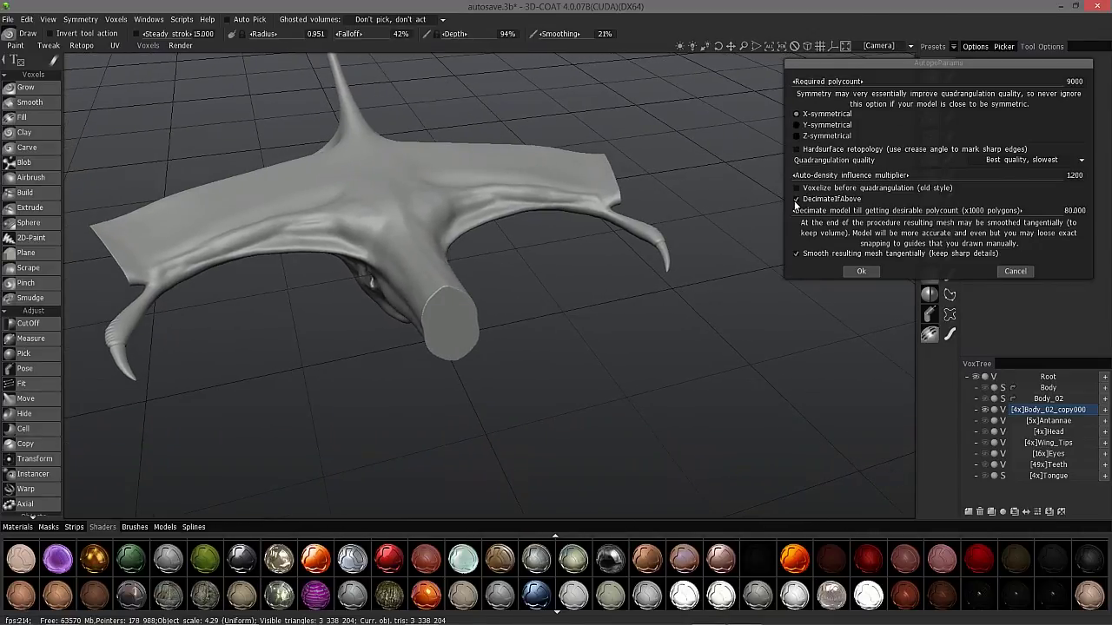
left_click(861, 272)
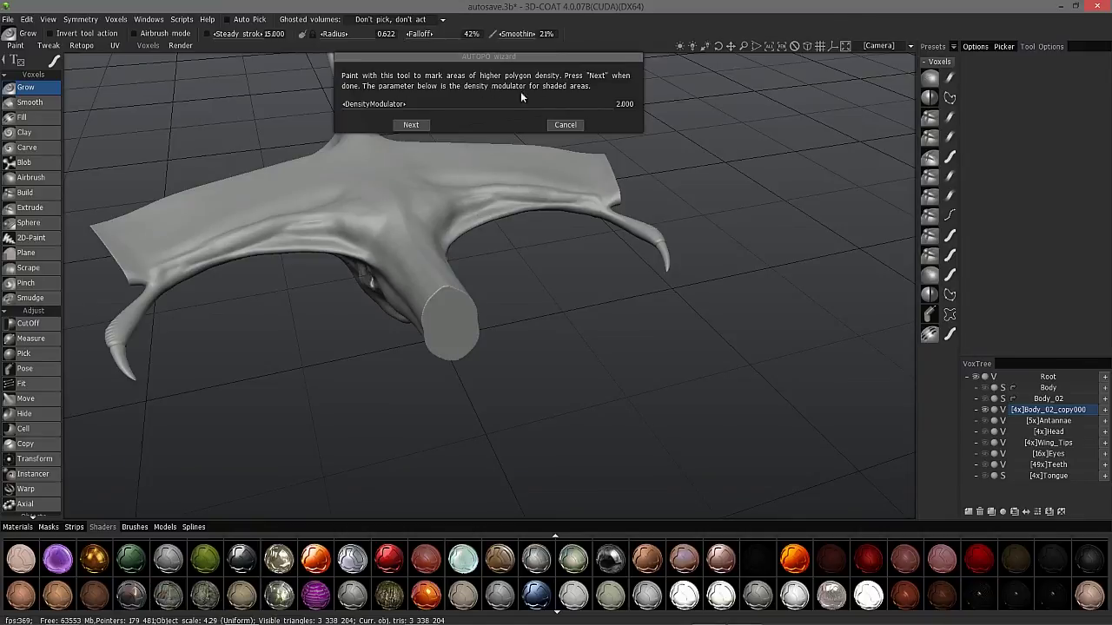
- Inspect the body from several sides and continue to the guide-stroke stage without marking high-density areas, keeping DensityModulator at 2.000
middle_click_drag(102, 332, 200, 372)
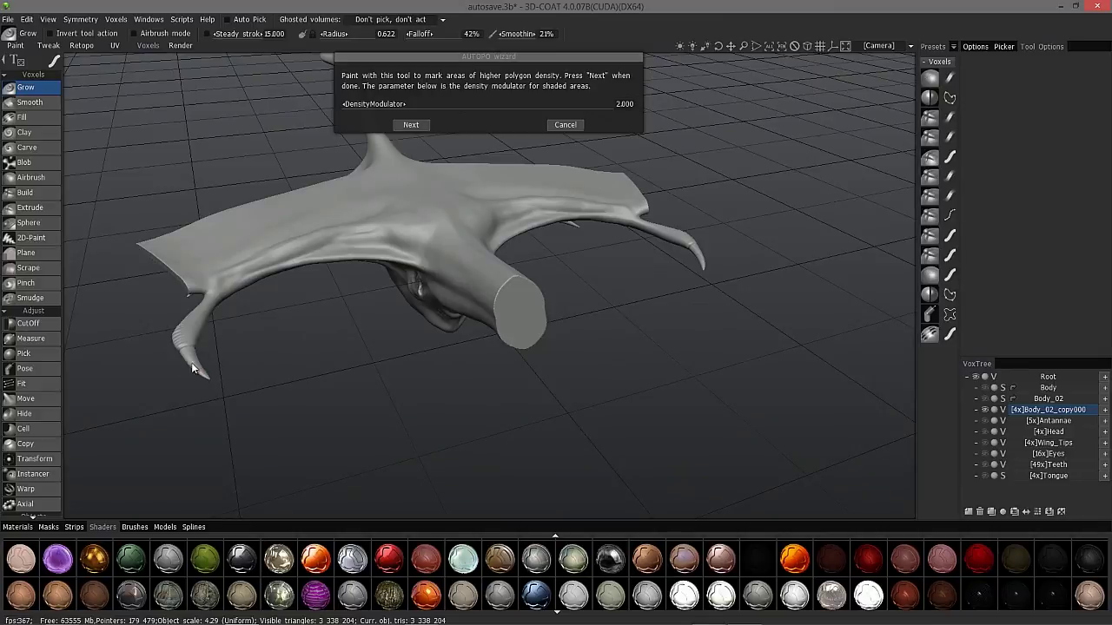
mouse_move(202, 362)
middle_mouse_down()
mouse_move(253, 382)
mouse_move(258, 402)
mouse_move(327, 387)
mouse_move(330, 365)
mouse_move(365, 364)
mouse_move(359, 213)
mouse_move(373, 286)
mouse_move(297, 359)
mouse_move(269, 295)
middle_mouse_up()
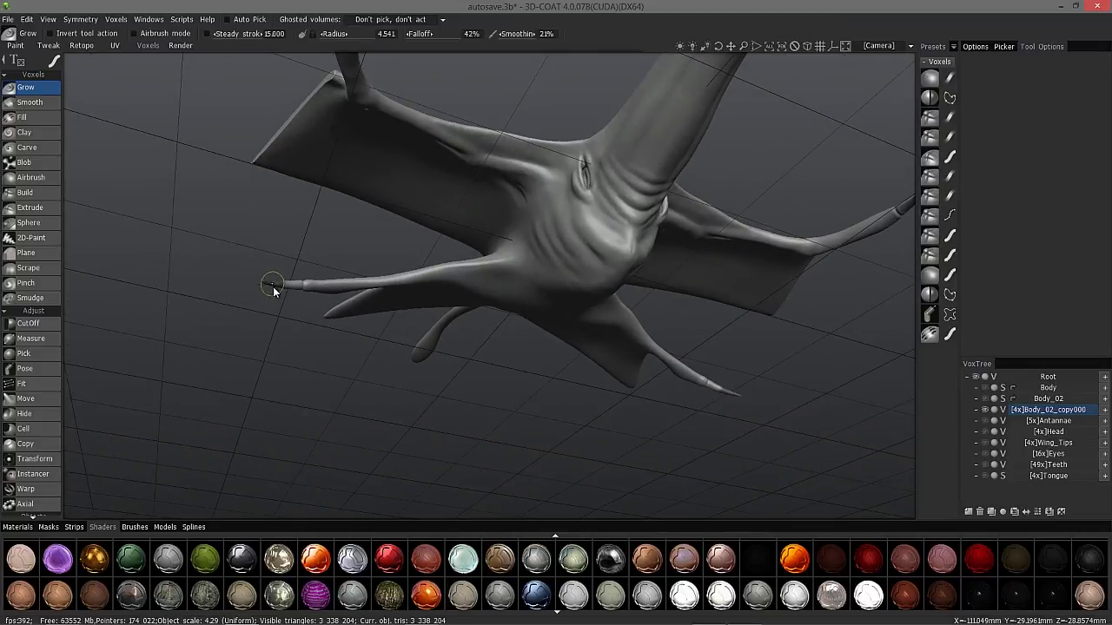
mouse_move(249, 286)
middle_mouse_down()
mouse_move(273, 232)
mouse_move(330, 213)
middle_mouse_up()
left_click_drag(361, 210, 372, 199)
middle_click_drag(584, 299, 390, 148)
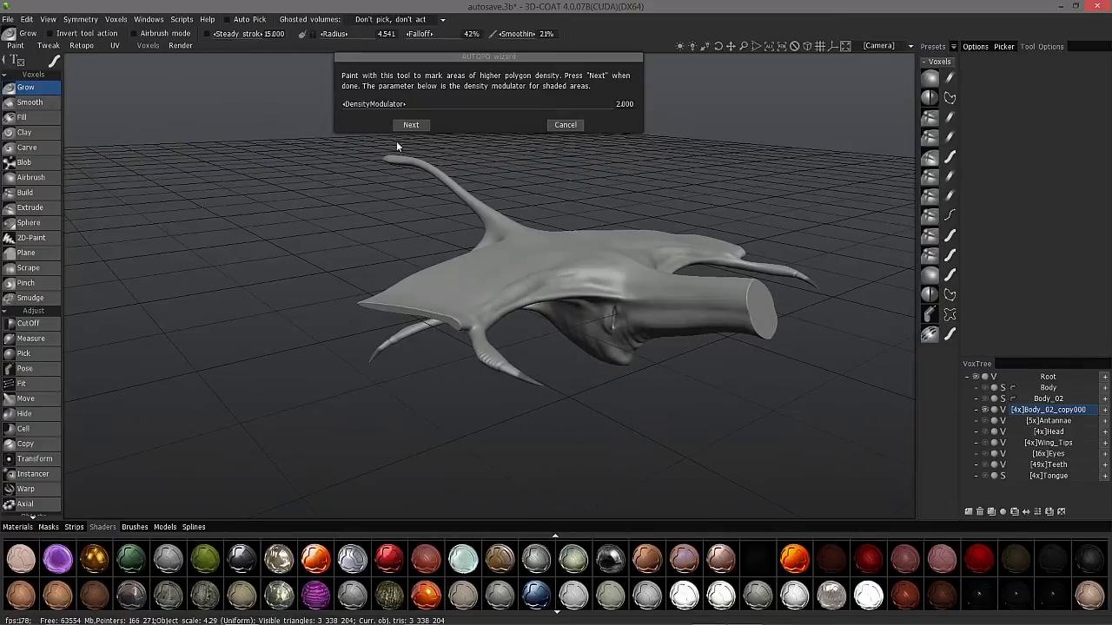
left_click(414, 125)
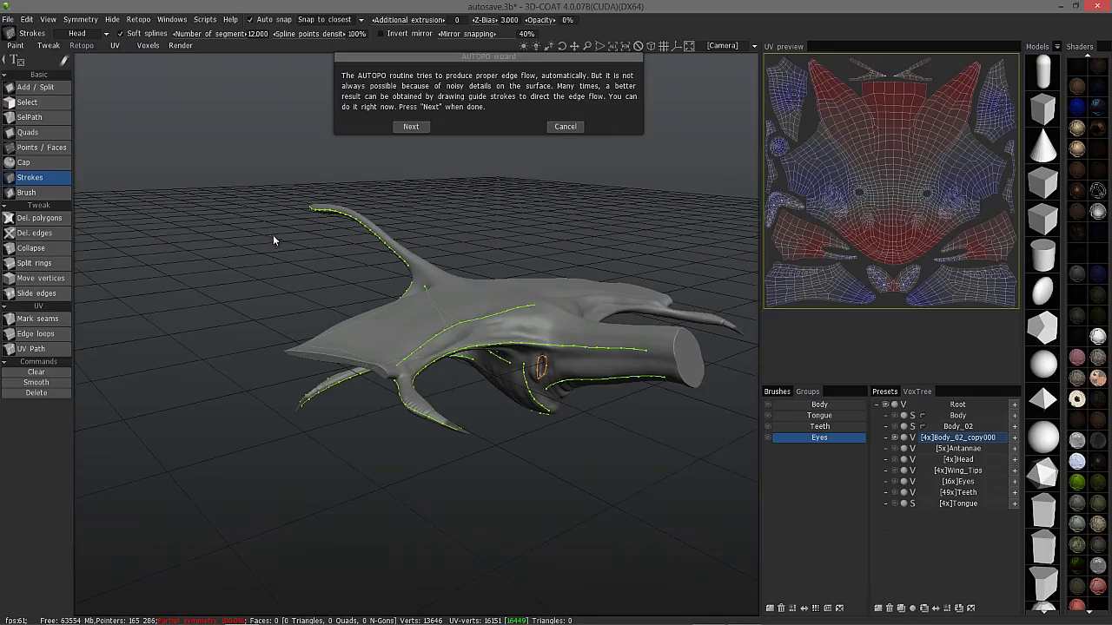
- Smooth the selected guide stroke around the slit on the body's side, and delete that closed loop
middle_click_drag(290, 236, 165, 378)
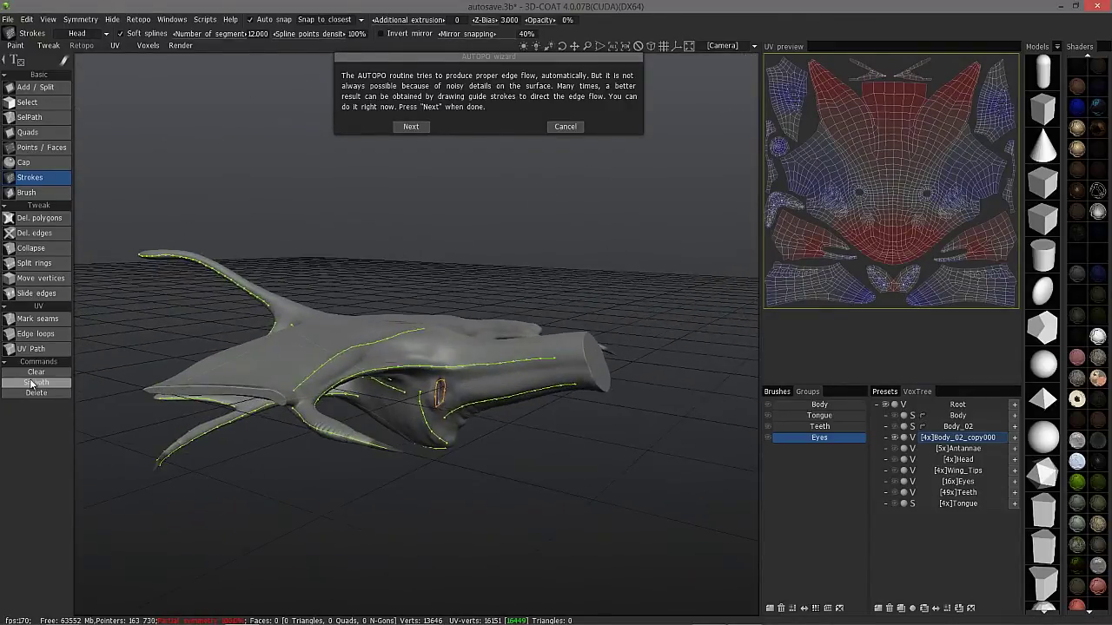
left_click(37, 384)
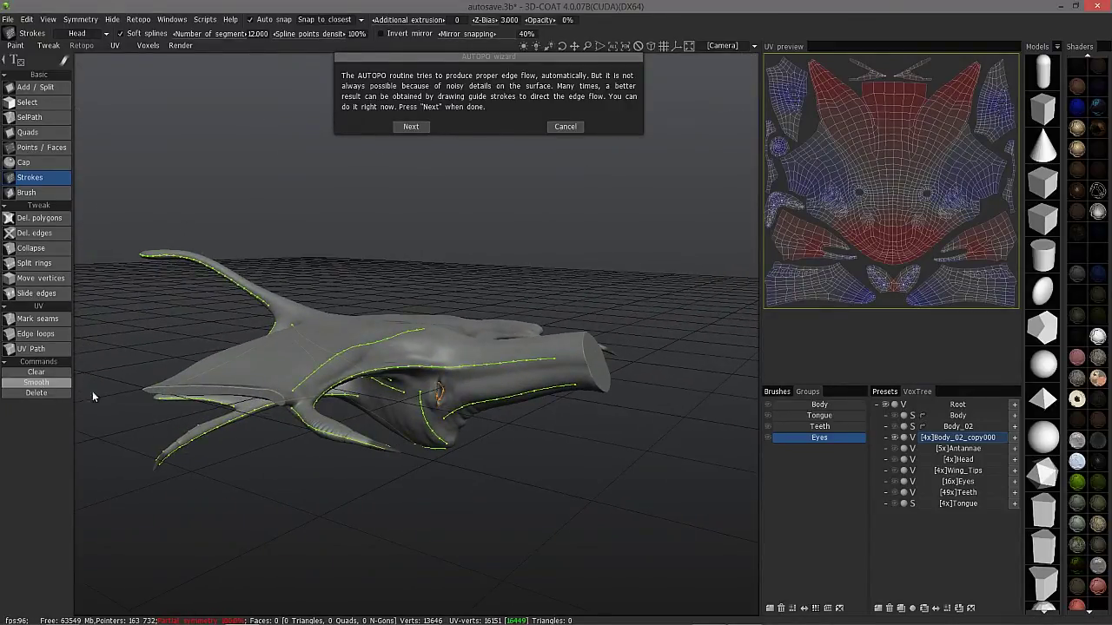
mouse_move(346, 431)
left_mouse_down("alt")
mouse_move(156, 426)
mouse_move(121, 391)
left_mouse_up("alt")
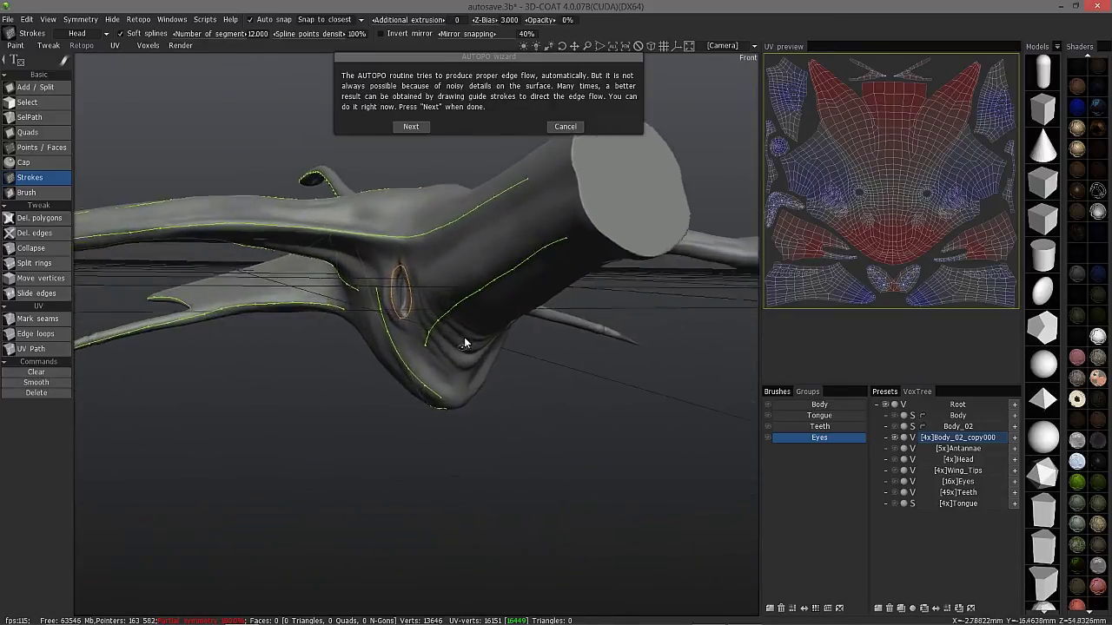
left_click(411, 272)
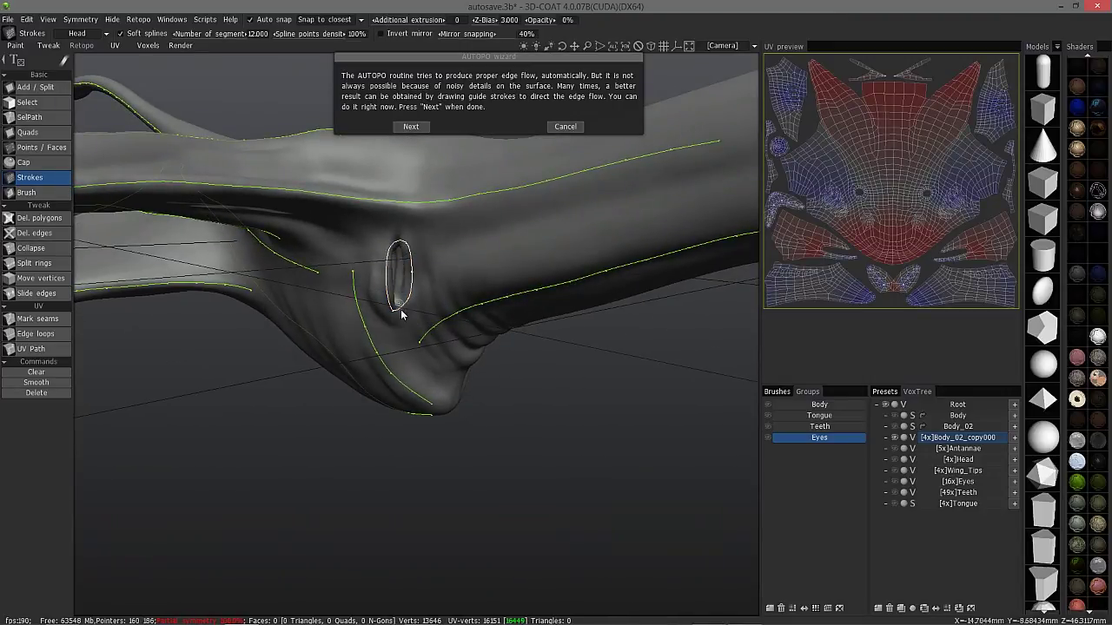
middle_click_drag(399, 313, 426, 317)
key("Delete")
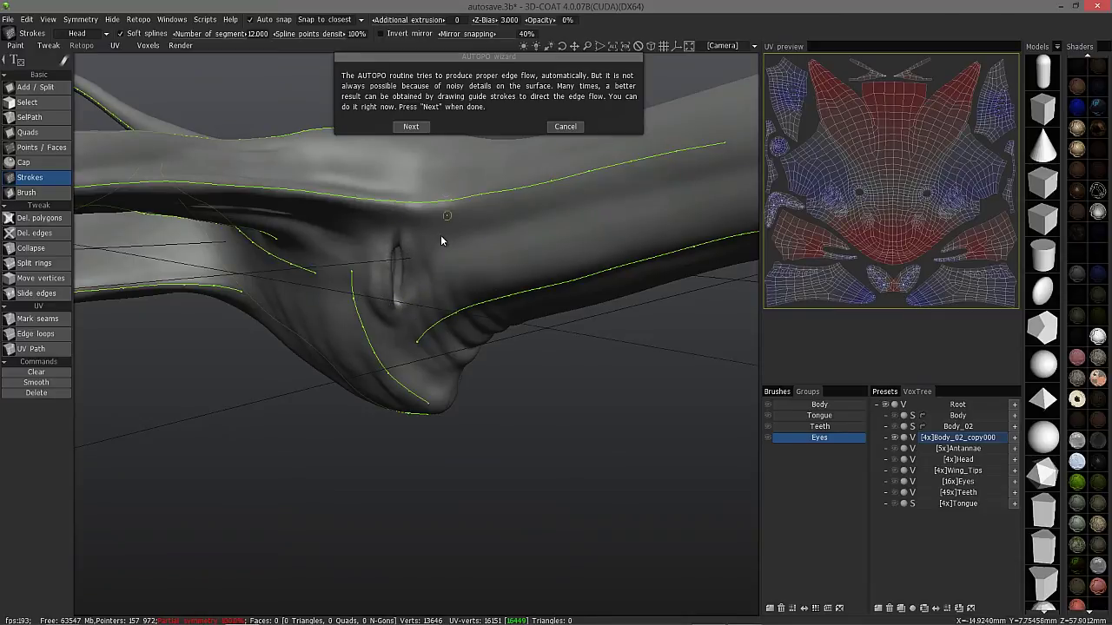
- Set the spline points density to 250% and draw a new closed guide loop around the side slit
mouse_move(410, 261)
left_mouse_down("alt")
mouse_move(416, 246)
mouse_move(404, 243)
left_mouse_up("alt")
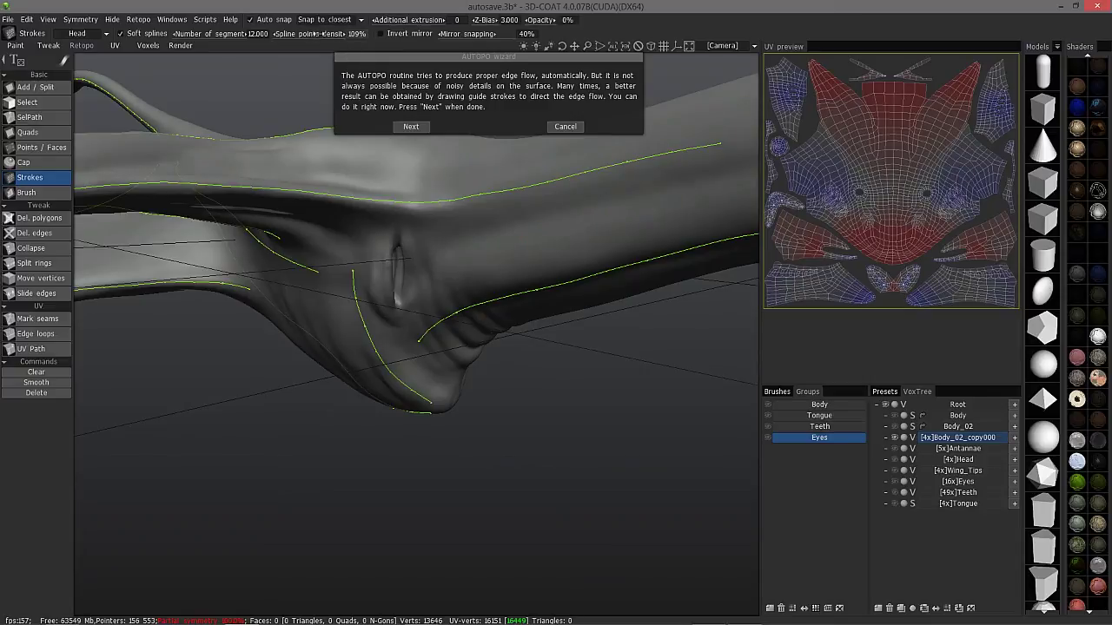
left_click_drag(322, 33, 338, 33)
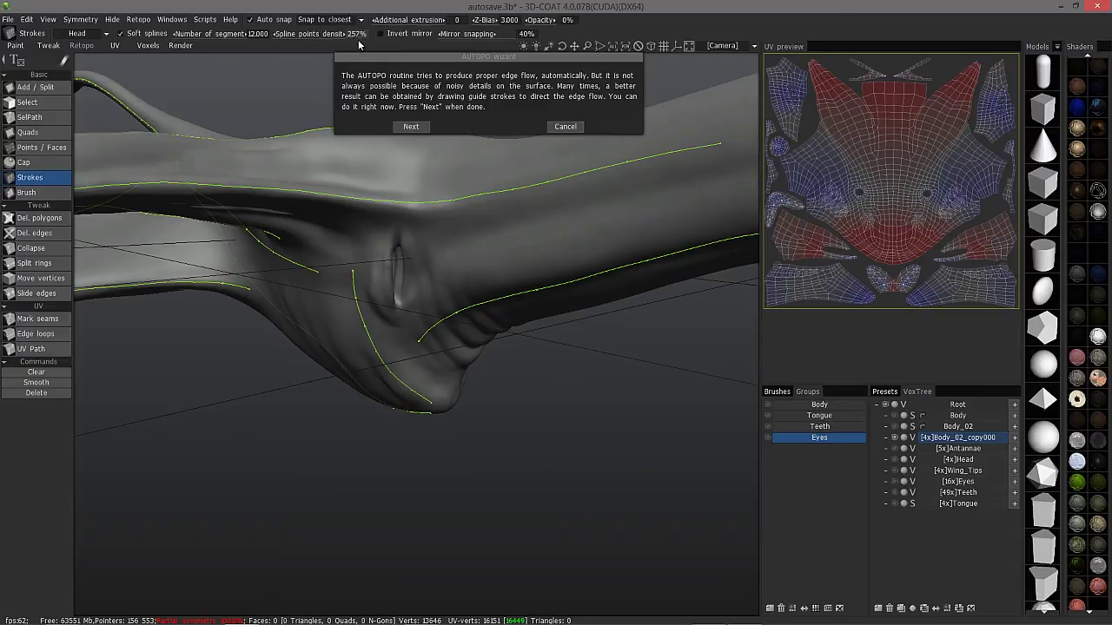
mouse_move(400, 235)
left_mouse_down("alt")
mouse_move(386, 250)
mouse_move(396, 231)
mouse_move(404, 242)
left_mouse_up("alt")
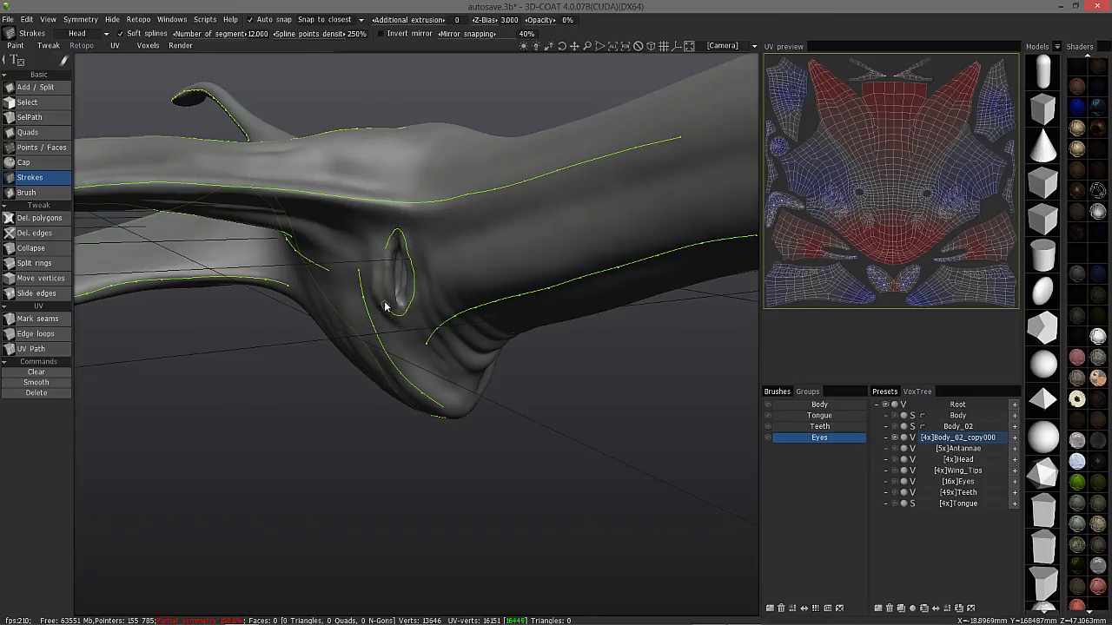
left_click_drag(385, 259, 386, 245)
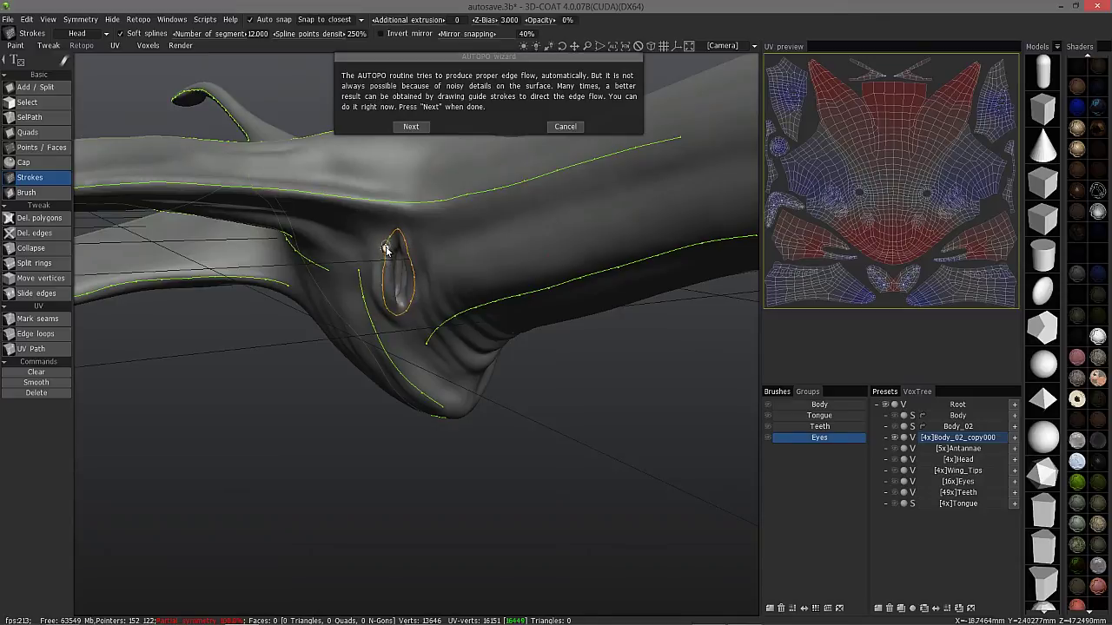
- Select the new loop around the slit and smooth it
right_click_drag(356, 258, 382, 278, "alt")
mouse_move(382, 278)
left_mouse_down("alt")
mouse_move(366, 280)
mouse_move(370, 216)
mouse_move(376, 250)
left_mouse_up("alt")
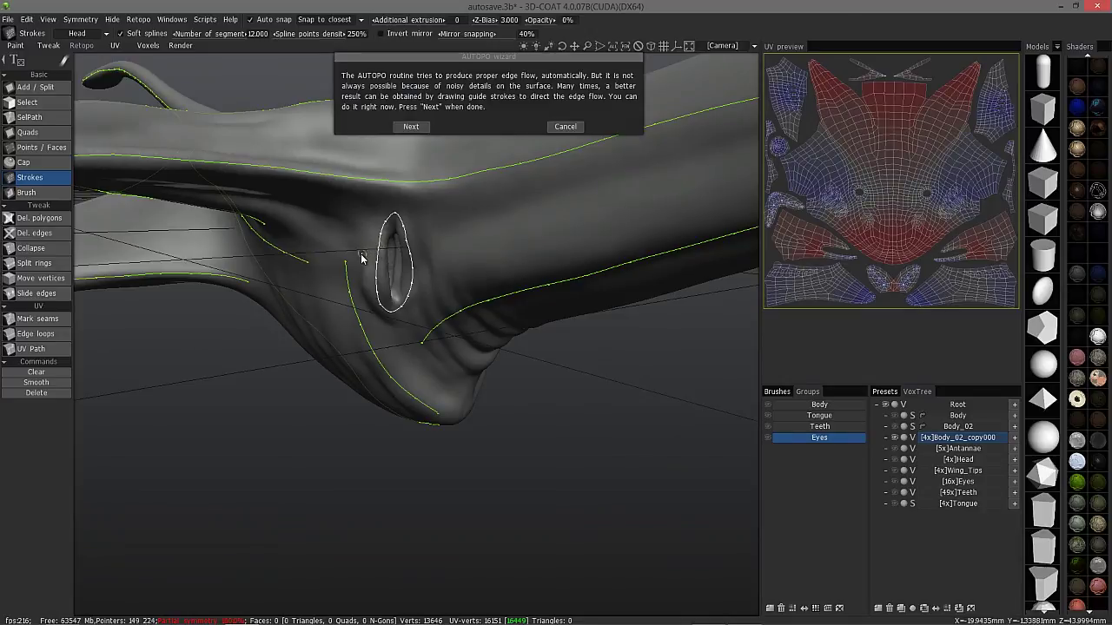
left_click_drag(147, 305, 132, 310, "alt")
left_click(43, 387)
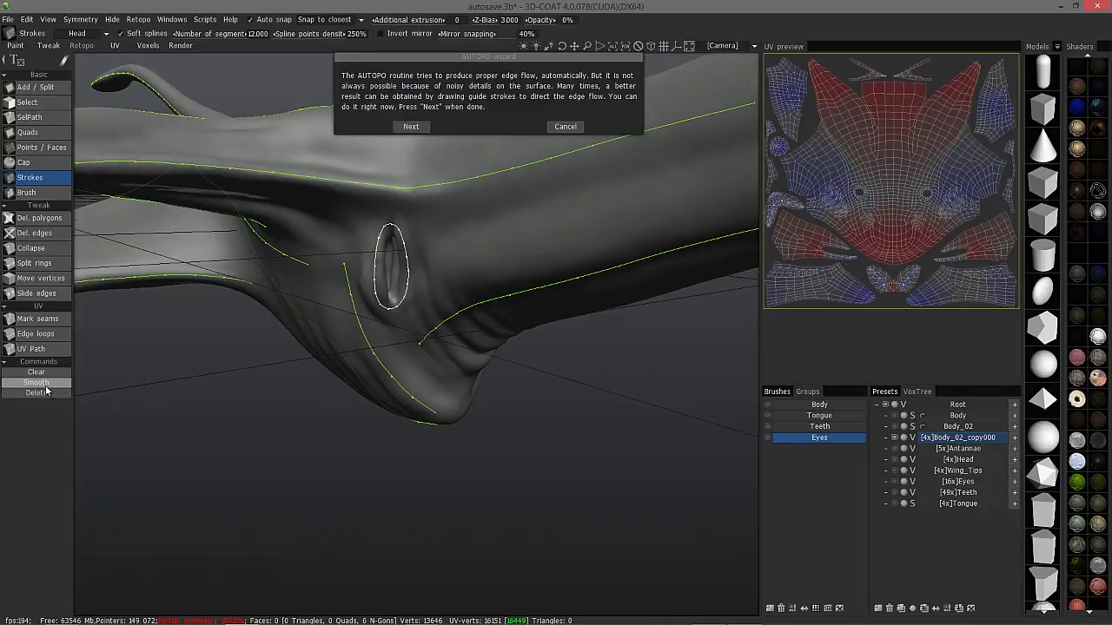
- Draw a short guide stroke down the neck side of the slit and adjust the stroke on its other side
mouse_move(130, 349)
left_mouse_down("alt")
mouse_move(373, 342)
mouse_move(480, 283)
mouse_move(341, 330)
left_mouse_up("alt")
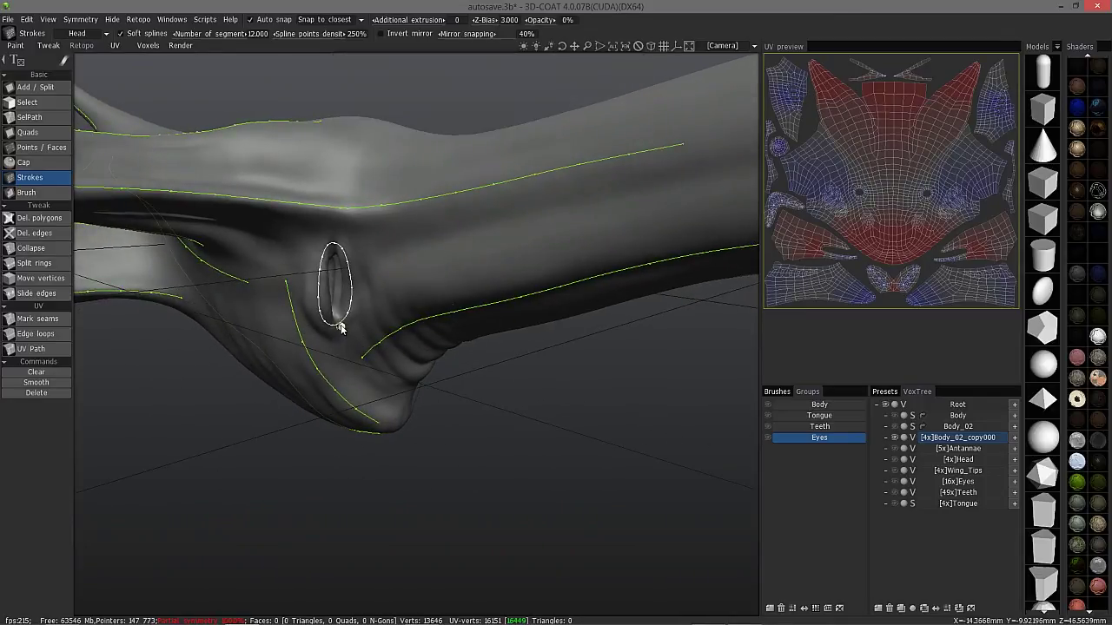
right_click_drag(311, 230, 297, 325, "alt")
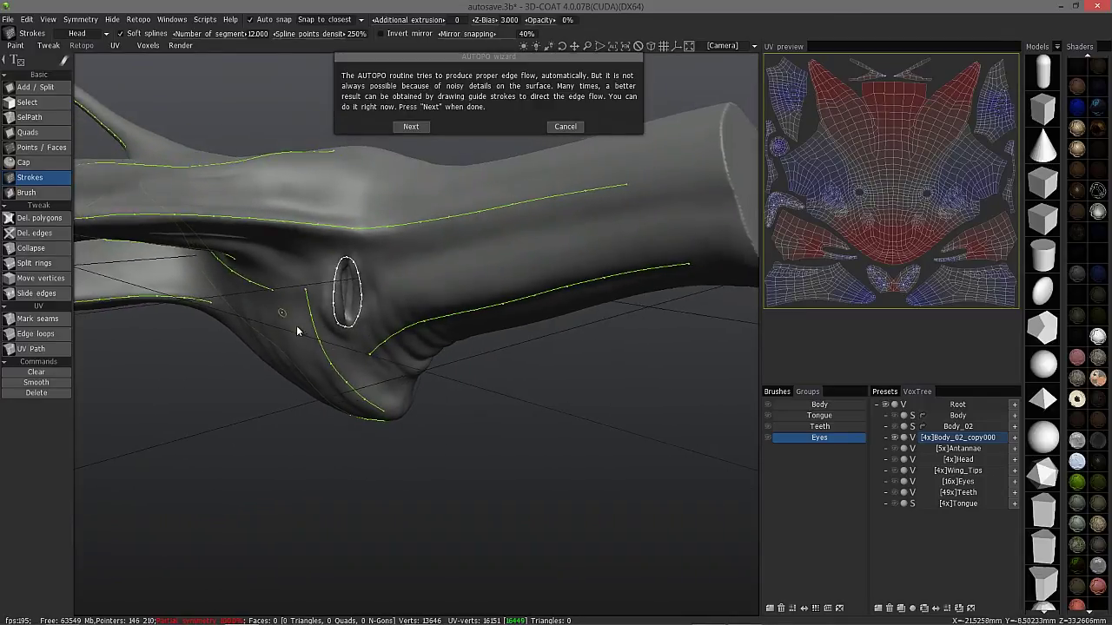
left_click_drag(335, 255, 387, 260, "alt")
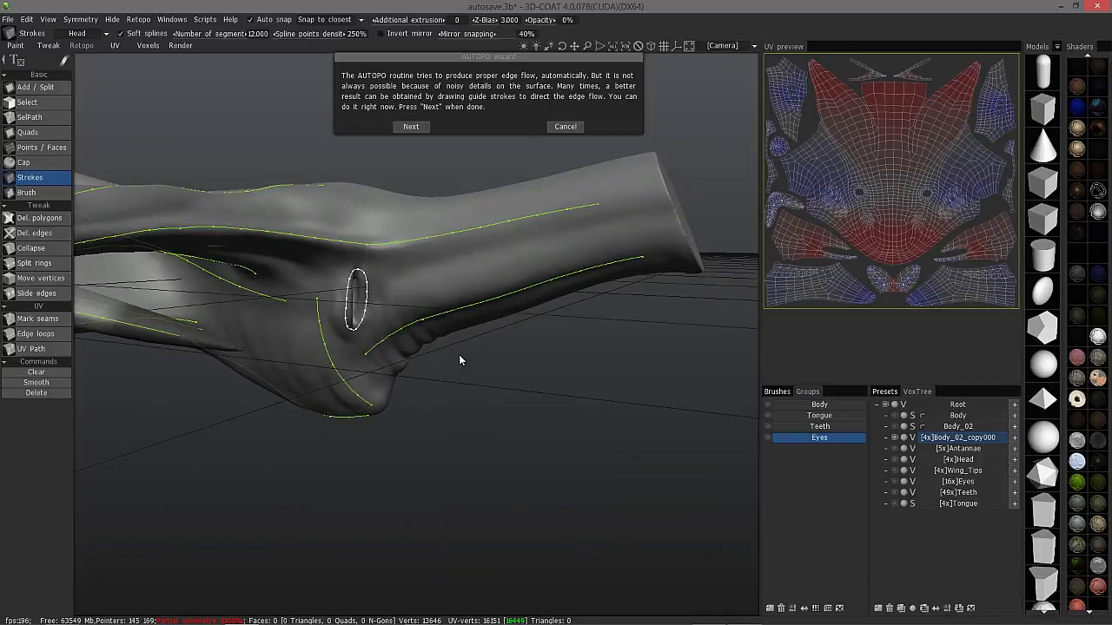
left_click_drag(459, 355, 492, 278, "alt")
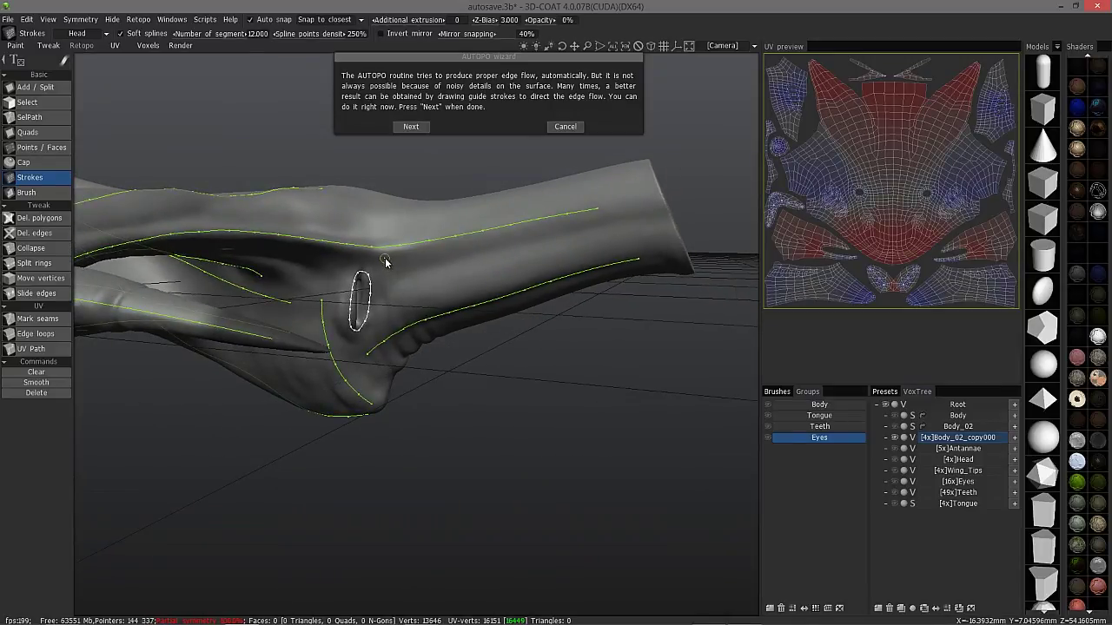
left_click_drag(387, 259, 387, 270)
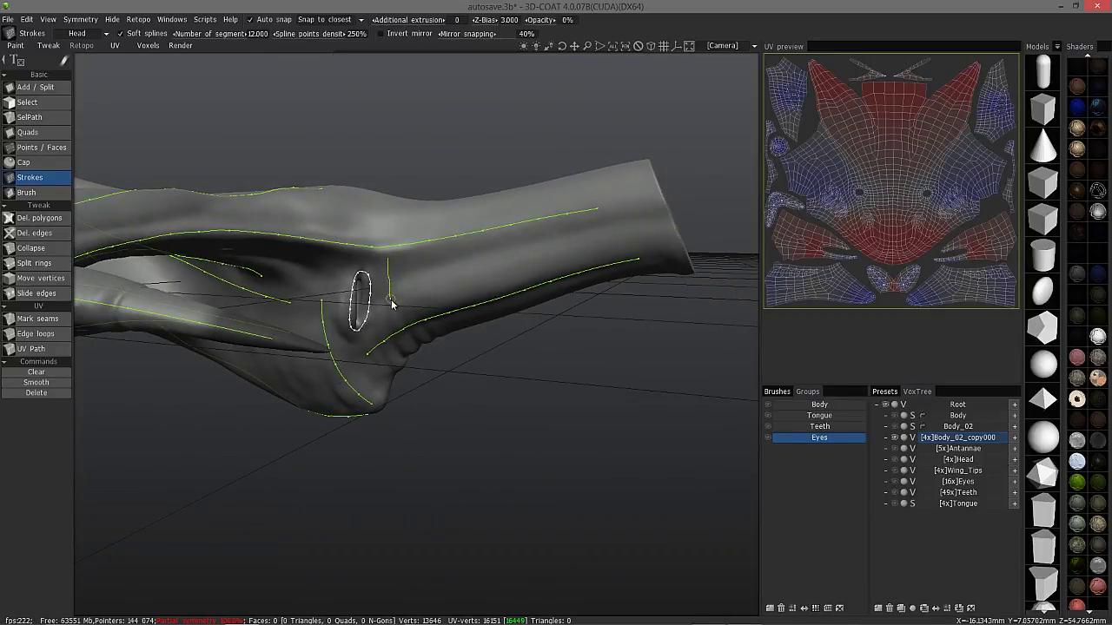
left_click_drag(393, 314, 397, 323)
mouse_move(404, 245)
left_mouse_down("alt")
mouse_move(314, 267)
mouse_move(299, 292)
mouse_move(322, 250)
left_mouse_up("alt")
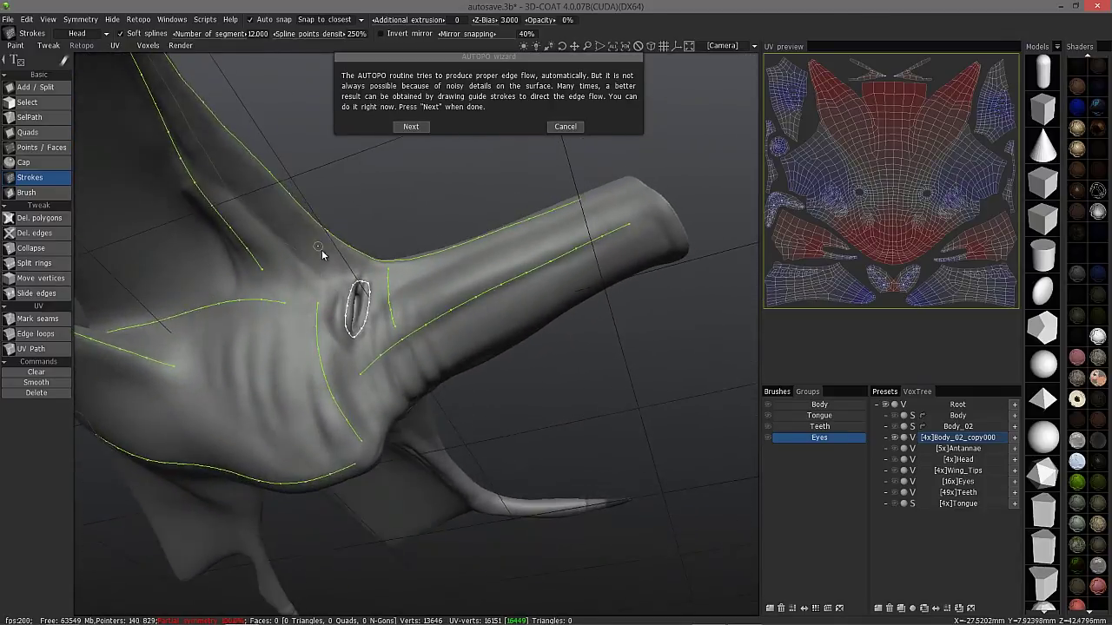
middle_click_drag(321, 250, 326, 287)
left_click_drag(328, 286, 307, 381)
- Draw guide strokes along the front wing's cut edge and from its front corner across the base of the claw
middle_click_drag(306, 384, 181, 324)
left_click_drag(179, 321, 191, 325)
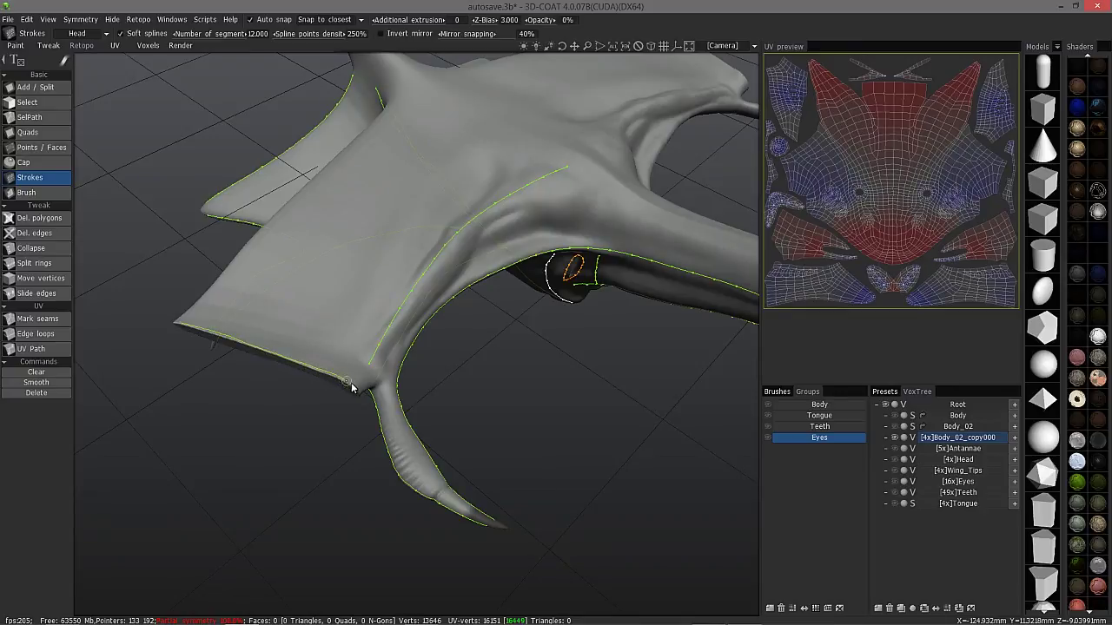
middle_click_drag(326, 352, 339, 411)
left_click(330, 407)
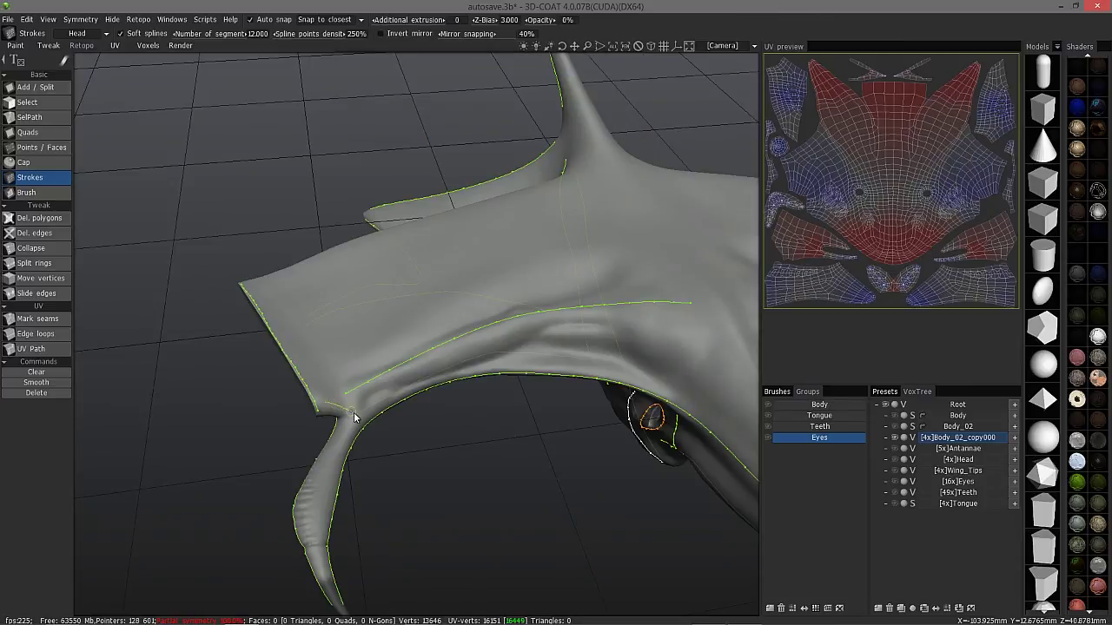
- Extend the guide stroke on the wing's front ridge toward the claw and draw a second lengthwise stroke across the wing's upper surface
middle_click_drag(361, 422, 305, 430)
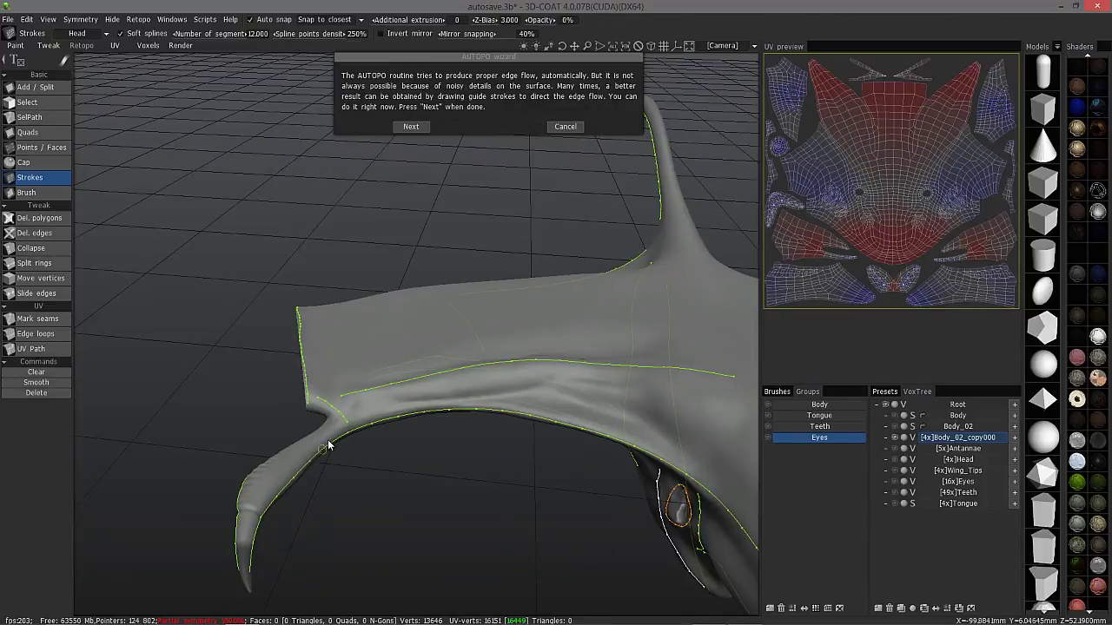
mouse_move(350, 400)
middle_mouse_down()
mouse_move(326, 347)
mouse_move(350, 396)
middle_mouse_up()
mouse_move(346, 395)
left_mouse_down()
mouse_move(373, 387)
mouse_move(351, 402)
left_mouse_up()
right_click_drag(329, 353, 326, 331, "alt")
mouse_move(325, 334)
middle_mouse_down()
mouse_move(366, 365)
mouse_move(330, 324)
mouse_move(382, 316)
mouse_move(426, 273)
mouse_move(455, 322)
mouse_move(462, 289)
mouse_move(447, 298)
mouse_move(338, 290)
middle_mouse_up()
left_click(319, 275)
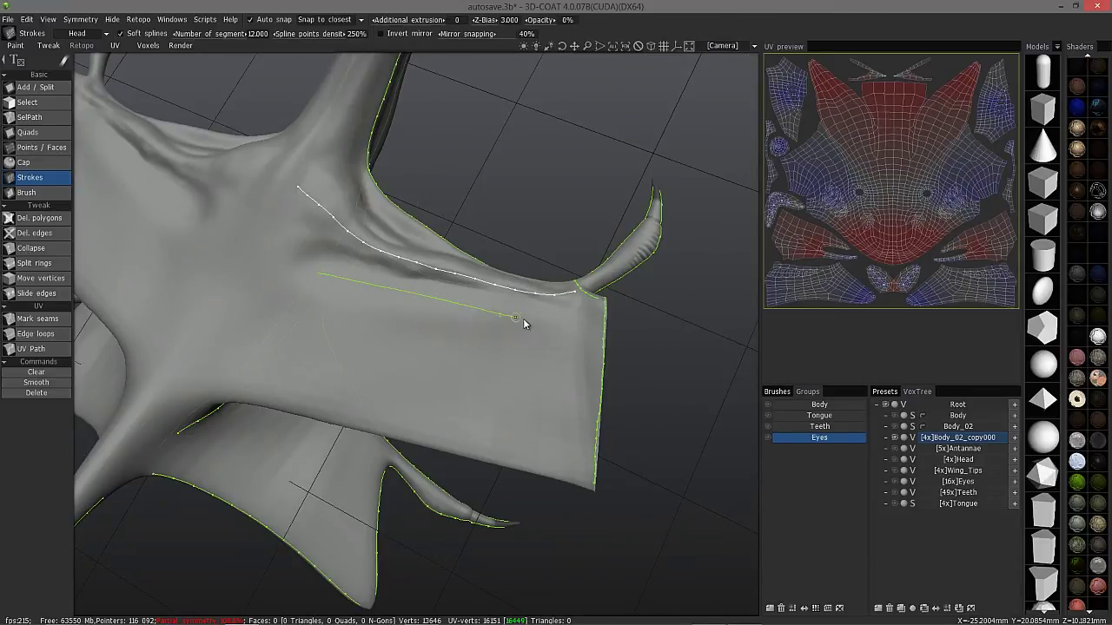
- Draw a guide stroke along the wing's trailing edge from the body out to the corner of the cut edge
mouse_move(586, 330)
middle_mouse_down()
mouse_move(551, 363)
mouse_move(586, 369)
mouse_move(588, 350)
mouse_move(501, 315)
mouse_move(360, 341)
mouse_move(143, 336)
mouse_move(217, 328)
mouse_move(219, 350)
middle_mouse_up()
left_click_drag(218, 347, 238, 345)
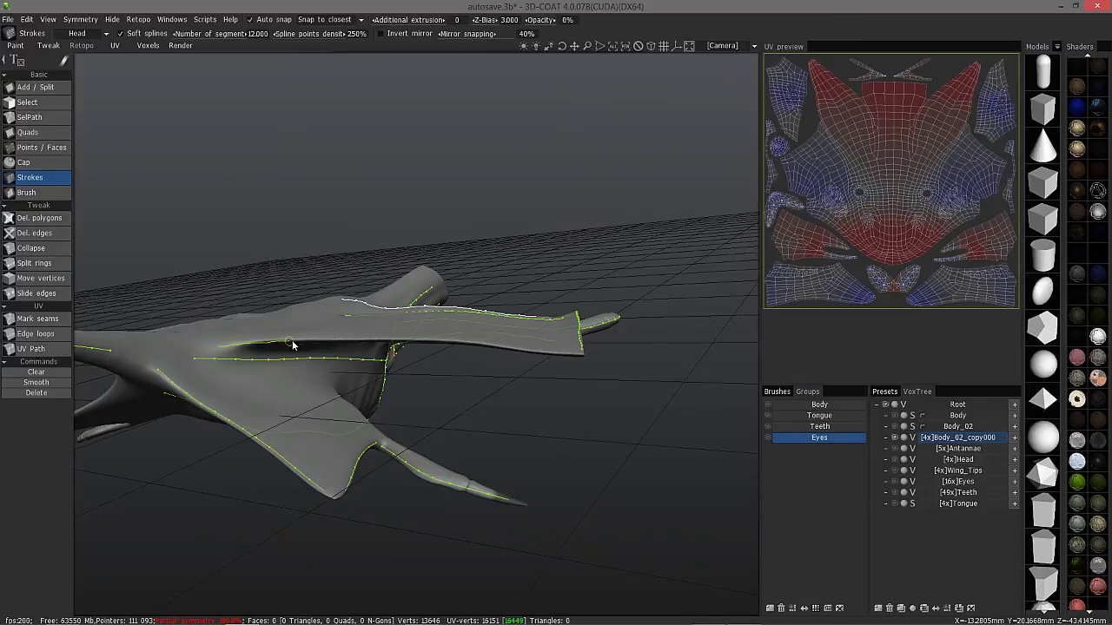
left_click_drag(391, 345, 437, 345)
left_click_drag(571, 358, 576, 355)
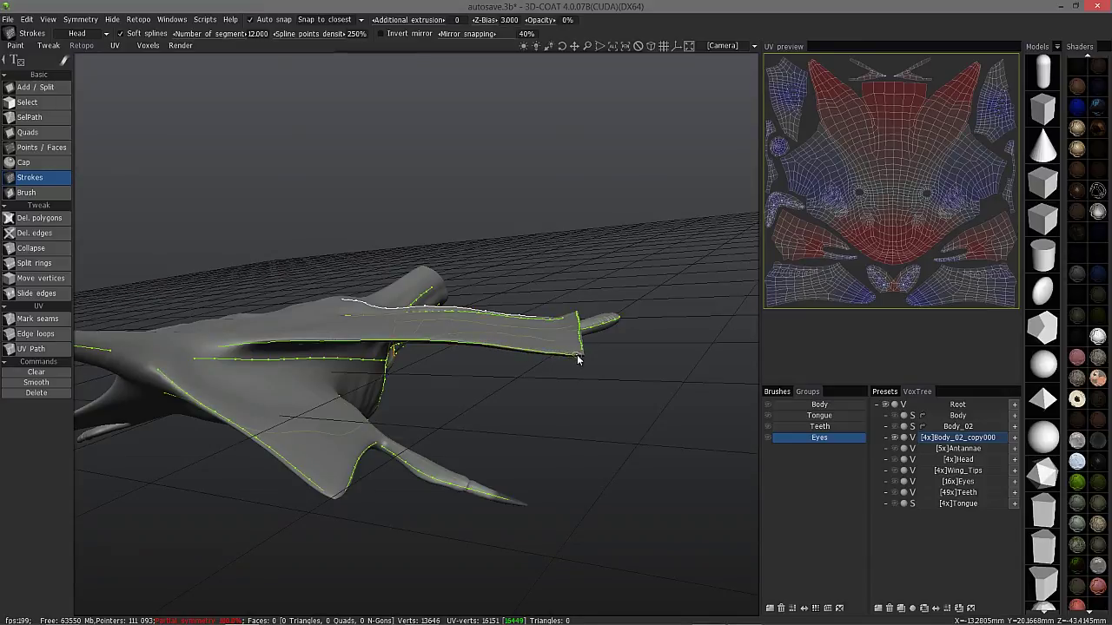
- Connect the tail's side guide stroke with the one along the body into one continuous line and adjust its points near the tail base
mouse_move(636, 382)
left_mouse_down()
mouse_move(380, 253)
mouse_move(263, 238)
mouse_move(327, 312)
mouse_move(264, 340)
mouse_move(280, 409)
mouse_move(254, 324)
left_mouse_up()
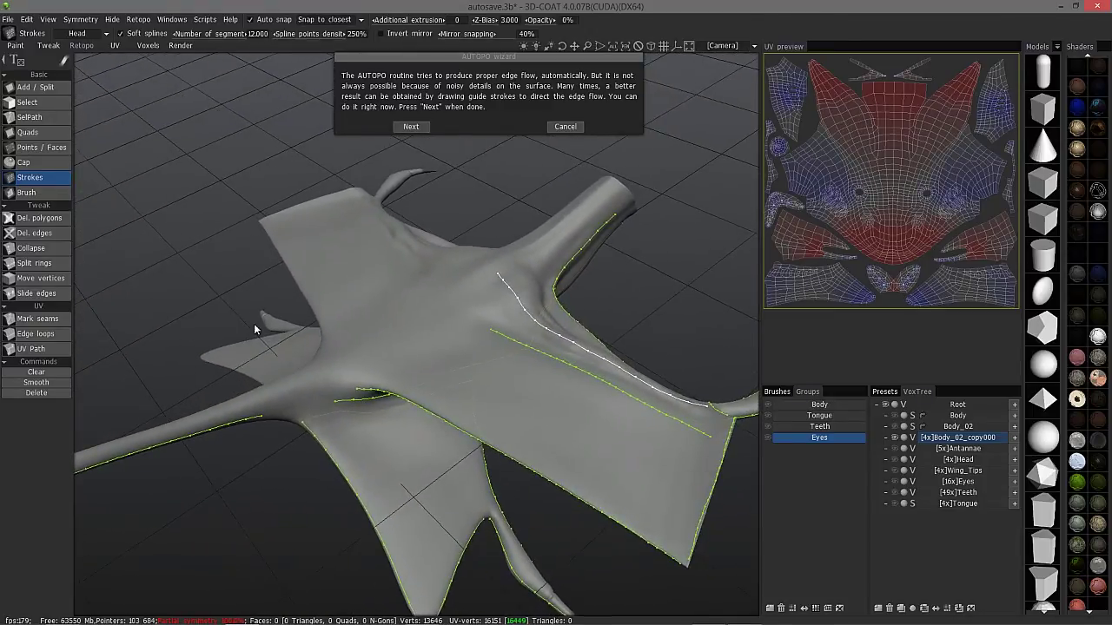
mouse_move(274, 391)
left_mouse_down()
mouse_move(244, 257)
mouse_move(224, 246)
mouse_move(281, 265)
mouse_move(248, 268)
mouse_move(221, 143)
mouse_move(304, 268)
mouse_move(374, 281)
left_mouse_up()
left_click_drag(306, 269, 295, 265)
left_click(316, 272)
left_click(322, 274)
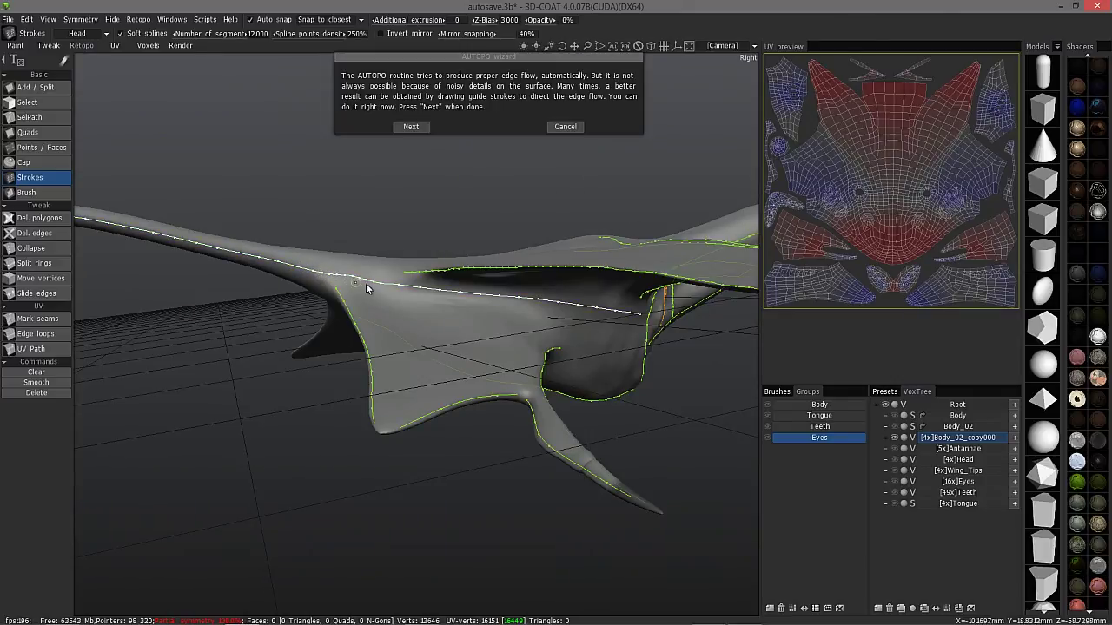
left_click_drag(361, 285, 379, 283, "alt")
left_click(387, 284)
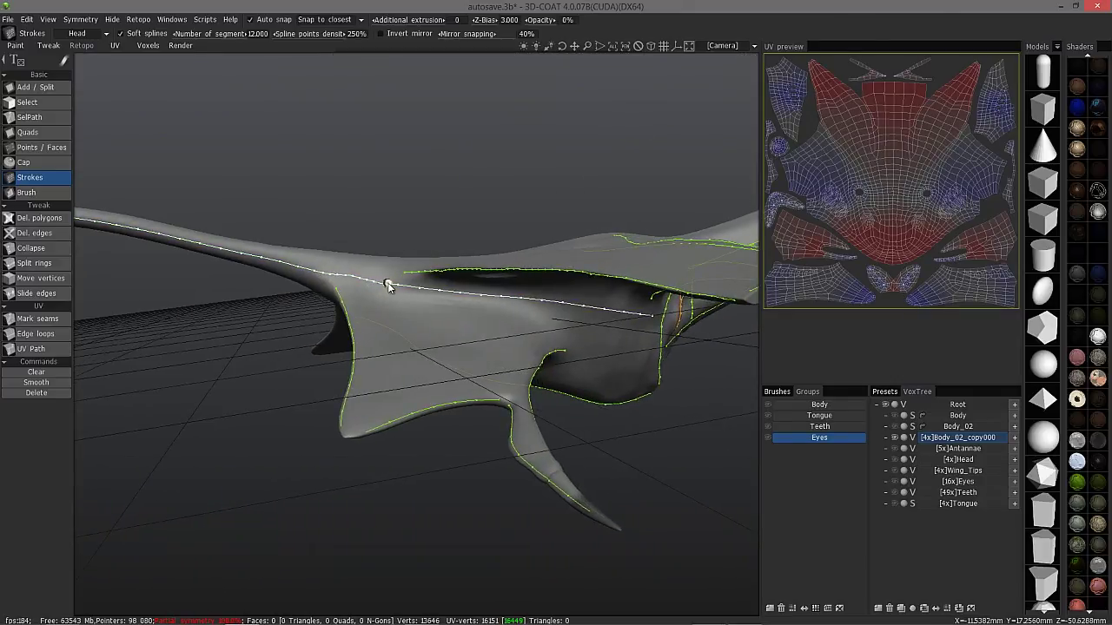
left_click(300, 267)
left_click(312, 271)
left_click_drag(314, 272, 353, 275)
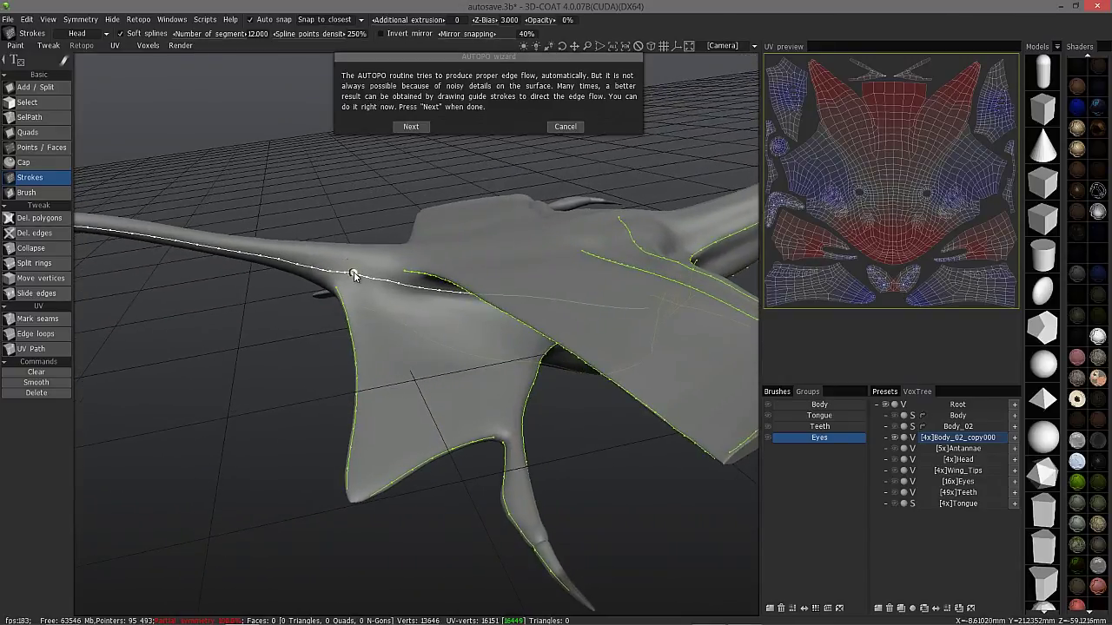
- Extend the inner end of the wing's trailing-edge guide stroke up onto the back near the tail root
left_click_drag(397, 249, 393, 328, "alt")
middle_click_drag(392, 331, 372, 223)
middle_click_drag(375, 265, 406, 275)
mouse_move(407, 275)
left_mouse_down("alt")
mouse_move(409, 261)
mouse_move(412, 319)
mouse_move(425, 314)
mouse_move(376, 292)
mouse_move(385, 278)
mouse_move(402, 300)
left_mouse_up("alt")
left_click(414, 316)
middle_click_drag(402, 300, 415, 321)
left_click_drag(430, 325, 436, 326)
- Draw a short guide stroke across the tail base and another down the middle of the hind fin's upper surface
middle_click_drag(426, 288, 354, 252)
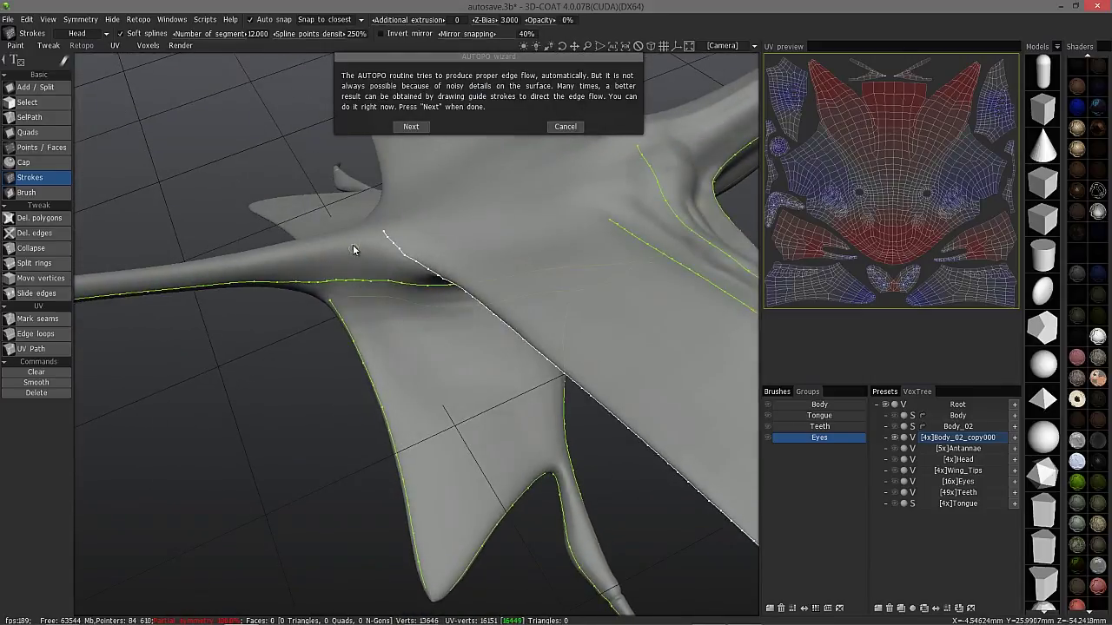
left_click_drag(347, 243, 365, 278)
mouse_move(380, 307)
middle_mouse_down()
mouse_move(412, 288)
mouse_move(384, 302)
middle_mouse_up()
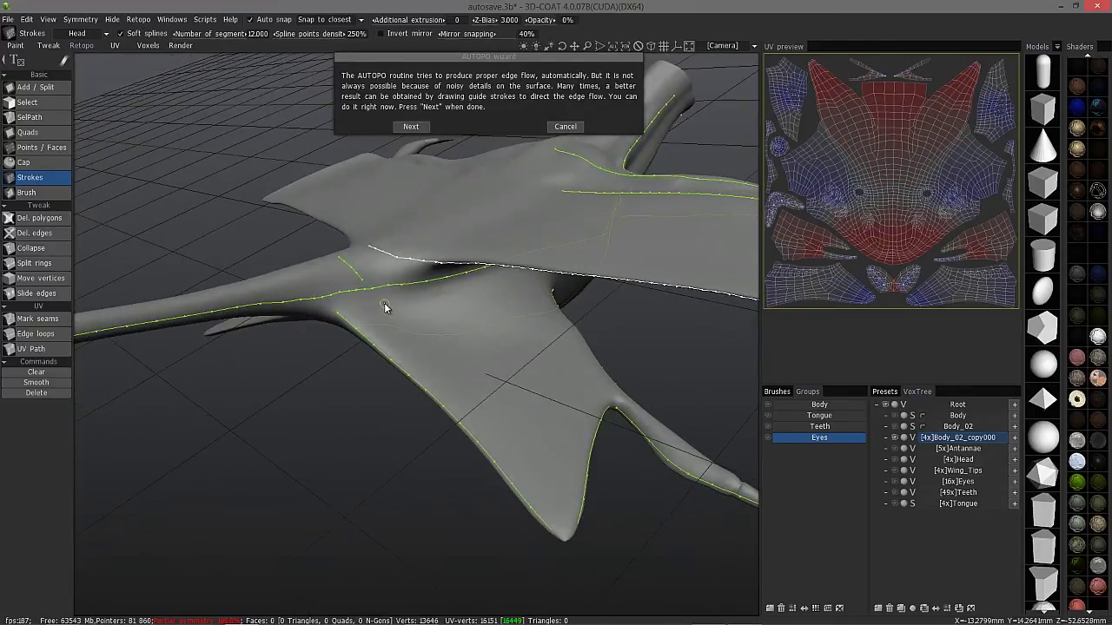
left_click_drag(384, 302, 393, 310)
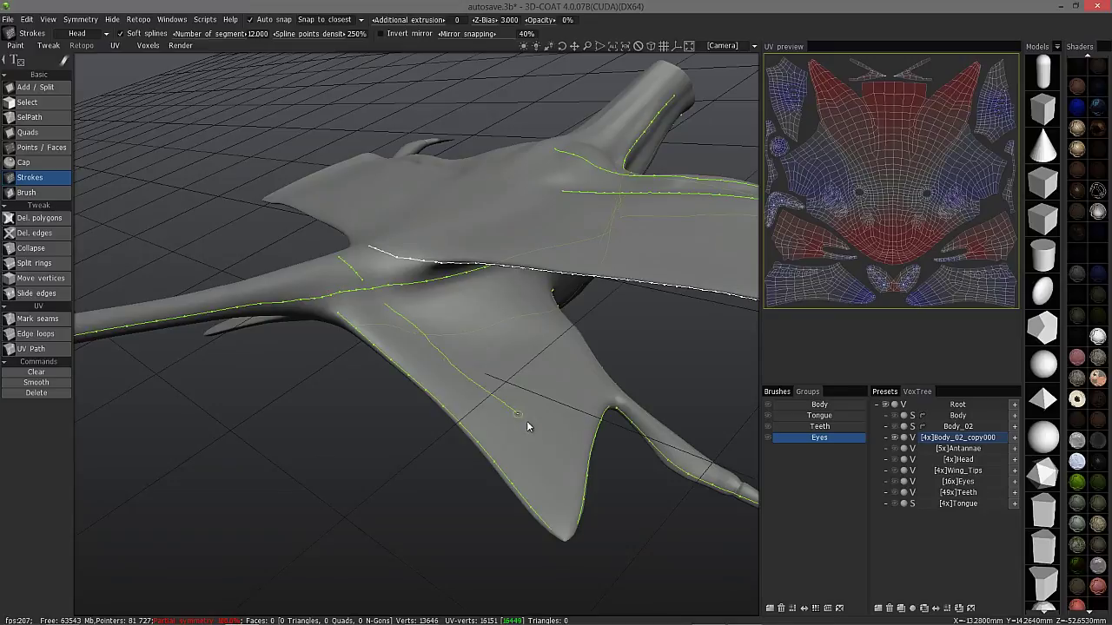
left_click_drag(567, 461, 563, 445)
mouse_move(554, 413)
middle_mouse_down()
mouse_move(621, 315)
mouse_move(670, 347)
mouse_move(699, 325)
mouse_move(586, 343)
mouse_move(600, 352)
mouse_move(588, 412)
mouse_move(359, 542)
middle_mouse_up()
left_click_drag(359, 541, 359, 595)
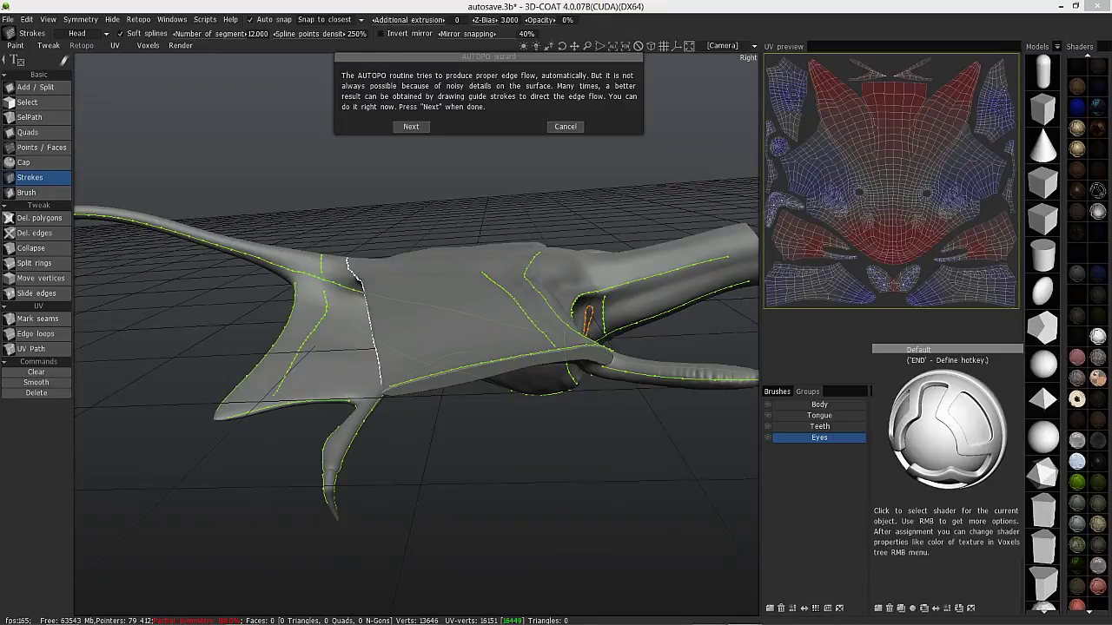
- Review the rules for correct guides in guidesexample.png in Windows Photo Viewer, and return to the model in 3D-Coat
key("alt+Tab")
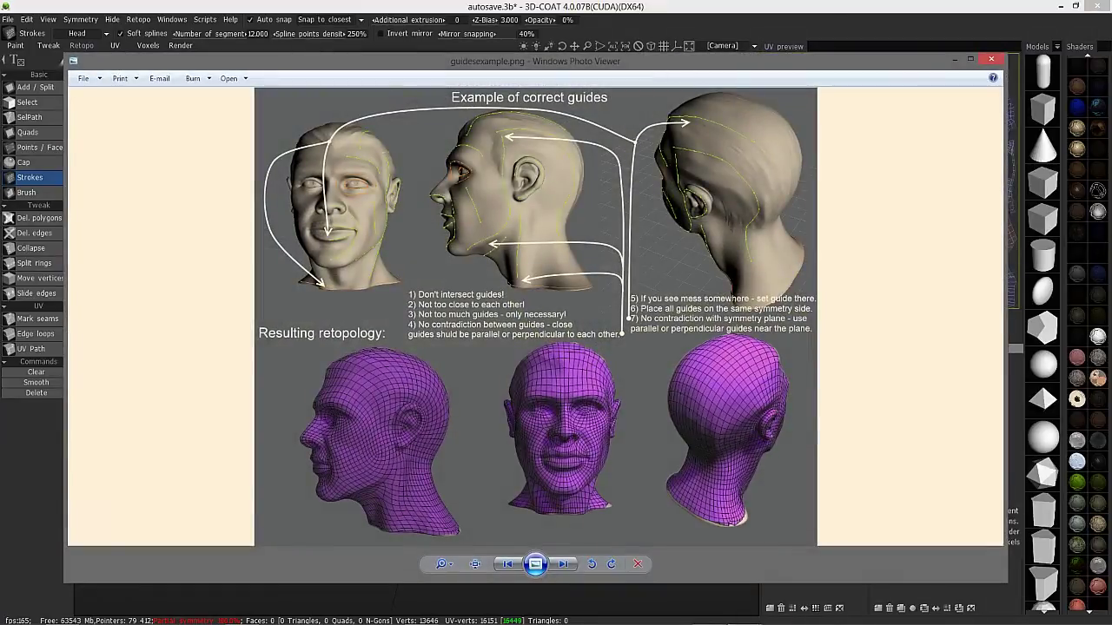
left_click(971, 61)
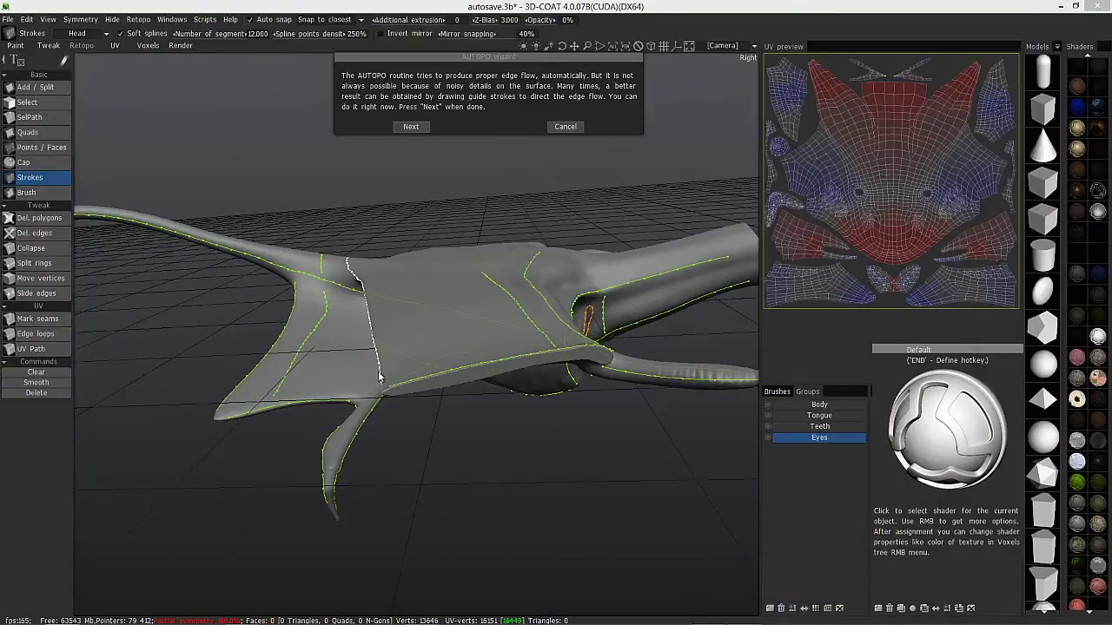
- Delete the guide strokes across the middle of the wing, across the tail base and down the middle of the hind fin
left_click_drag(478, 441, 409, 390)
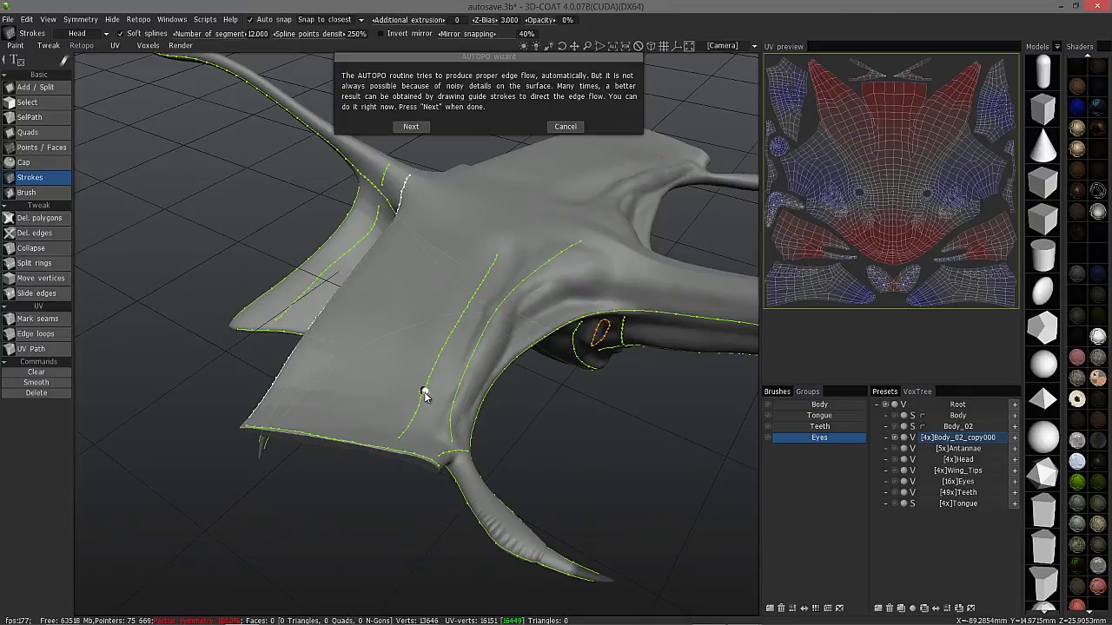
left_click(424, 393)
key("Delete")
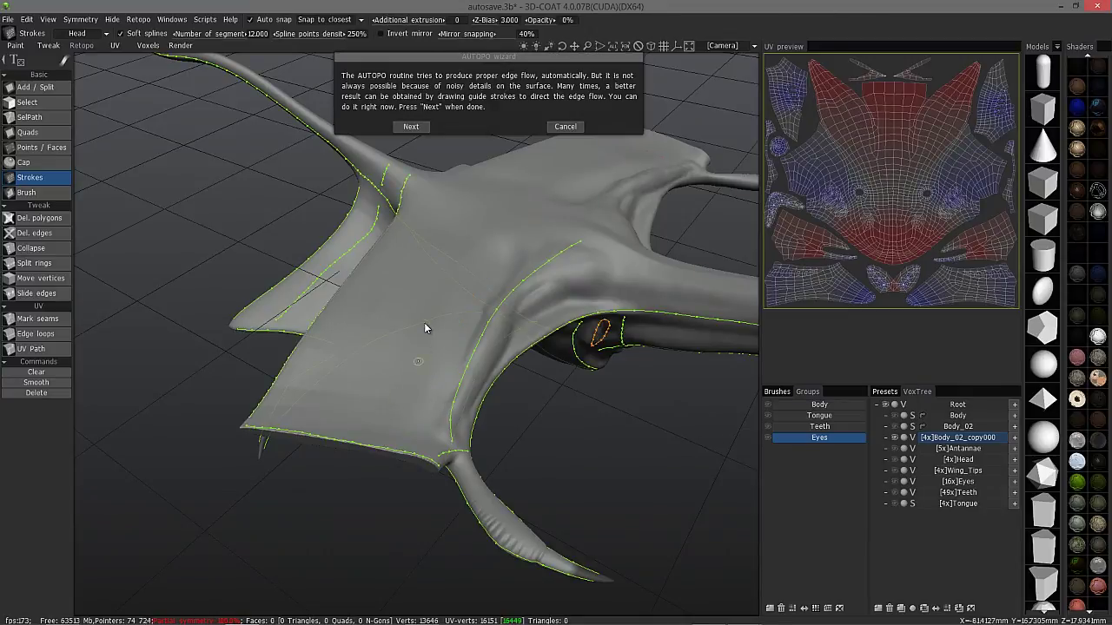
mouse_move(463, 336)
left_mouse_down()
mouse_move(478, 373)
mouse_move(497, 377)
mouse_move(490, 352)
mouse_move(365, 234)
mouse_move(343, 234)
left_mouse_up()
scroll(365, 236, "up", 3)
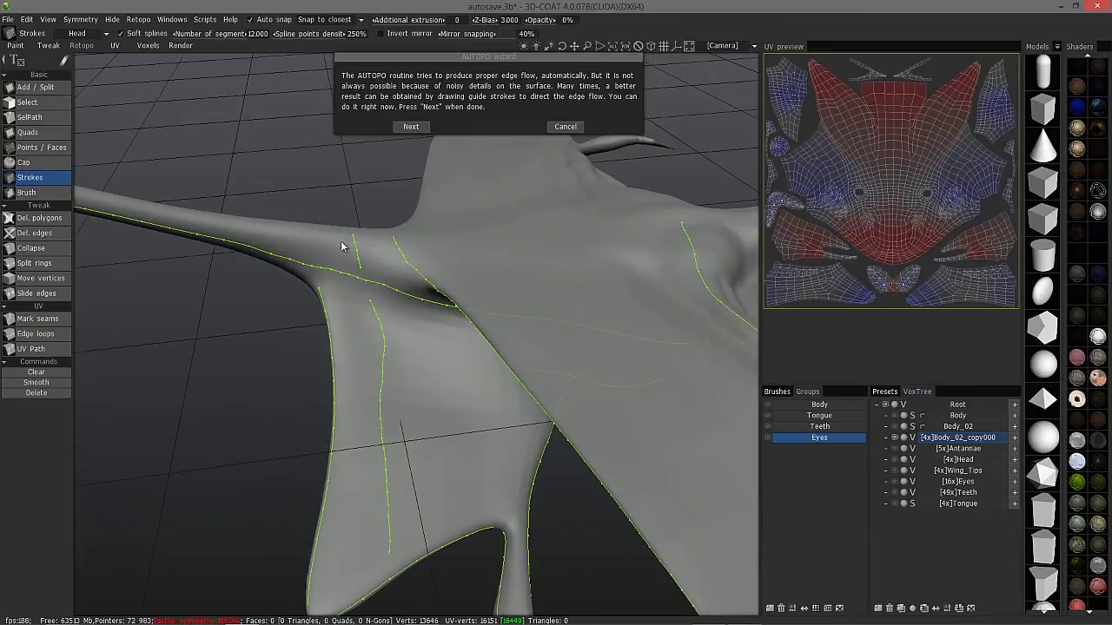
left_click(356, 252)
key("Delete")
left_click_drag(358, 286, 363, 367)
left_click(363, 367)
key("Delete")
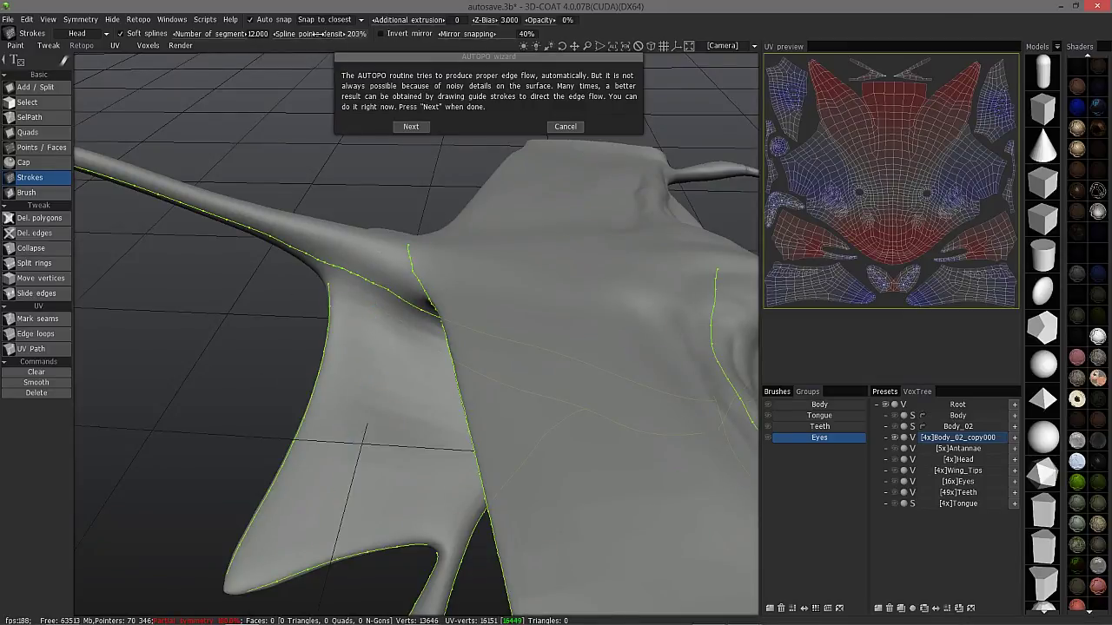
- Set the spline points density to 185% and draw a new guide stroke along the hind fin, parallel to its rear edge
left_click_drag(313, 34, 309, 34)
left_click_drag(322, 80, 395, 280)
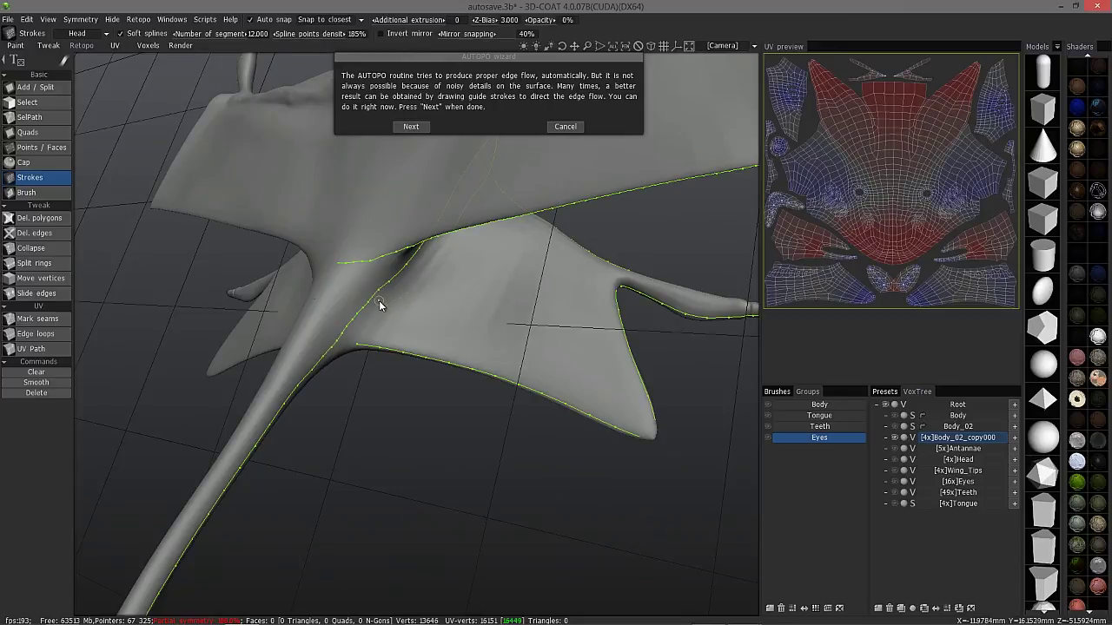
mouse_move(396, 310)
left_mouse_down()
mouse_move(497, 333)
mouse_move(604, 381)
left_mouse_up()
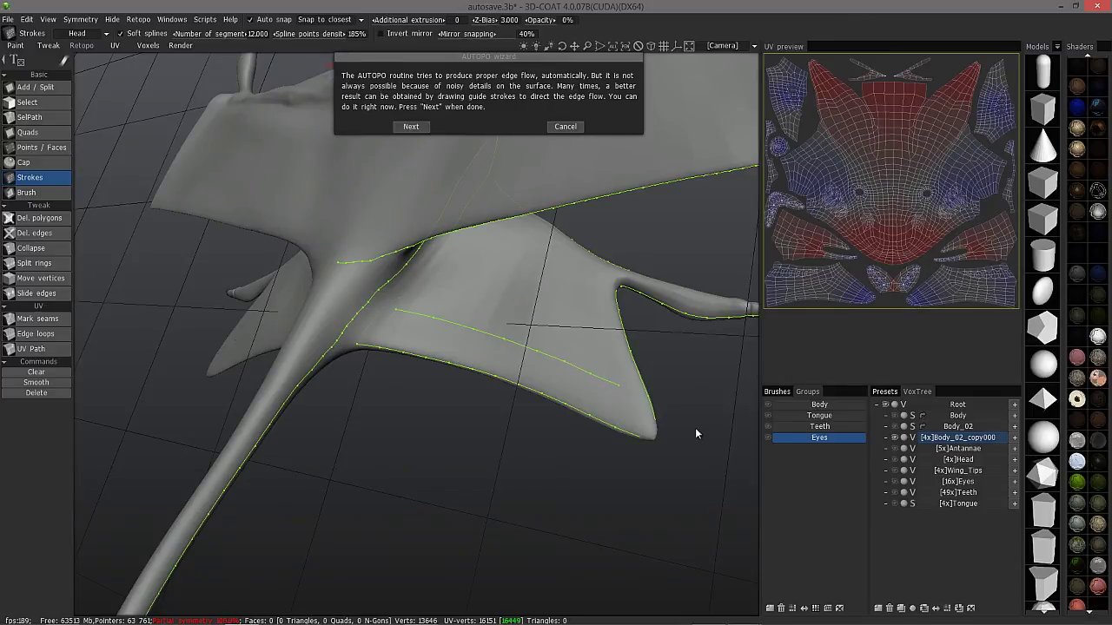
left_click_drag(738, 424, 640, 406)
- Save the scene and continue the AUTOPO wizard to generate the body's retopo mesh from the guide strokes
middle_click_drag(630, 398, 304, 174)
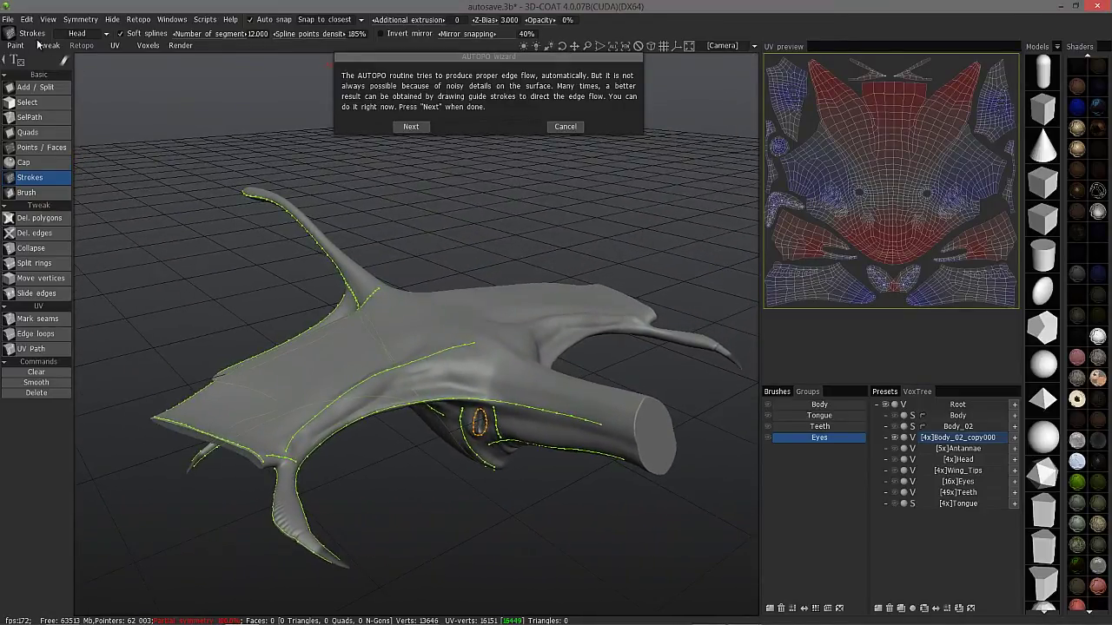
left_click(8, 19)
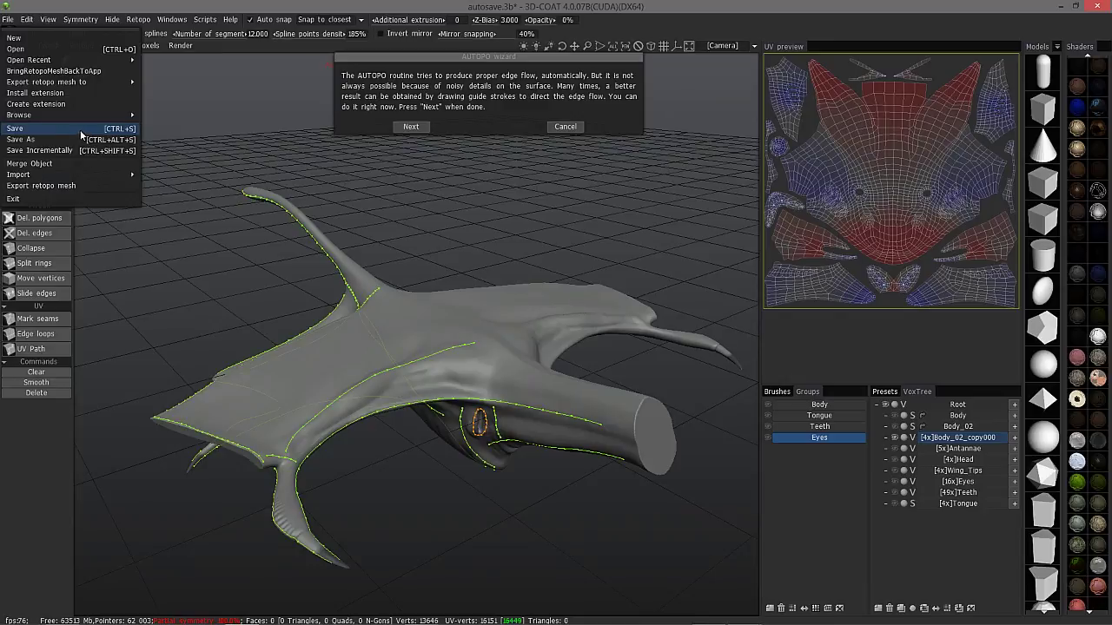
left_click(192, 152)
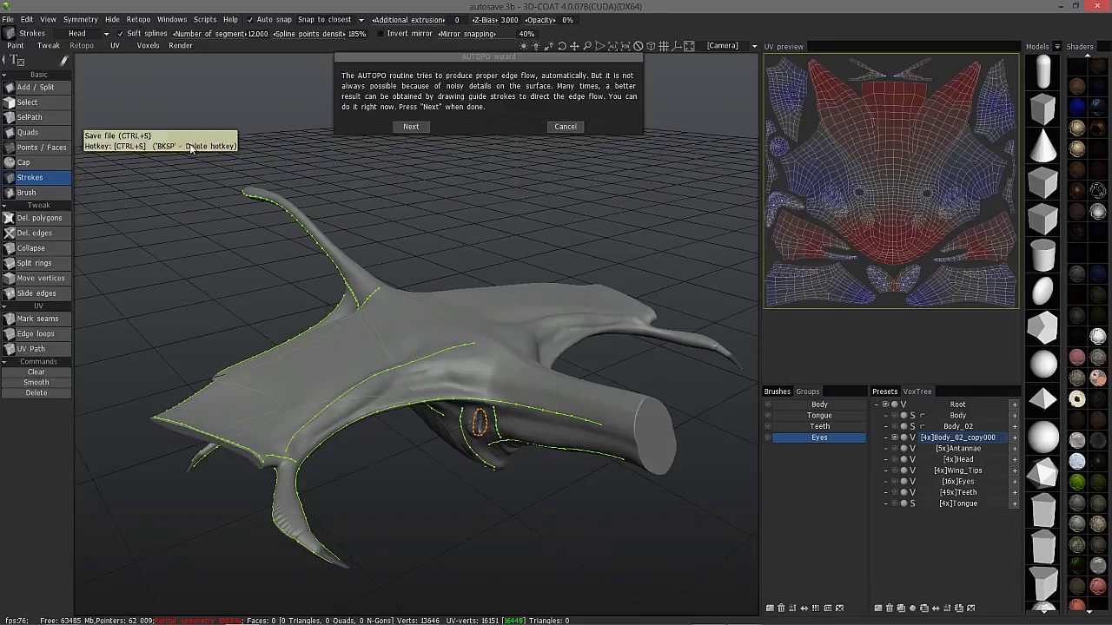
left_click(410, 126)
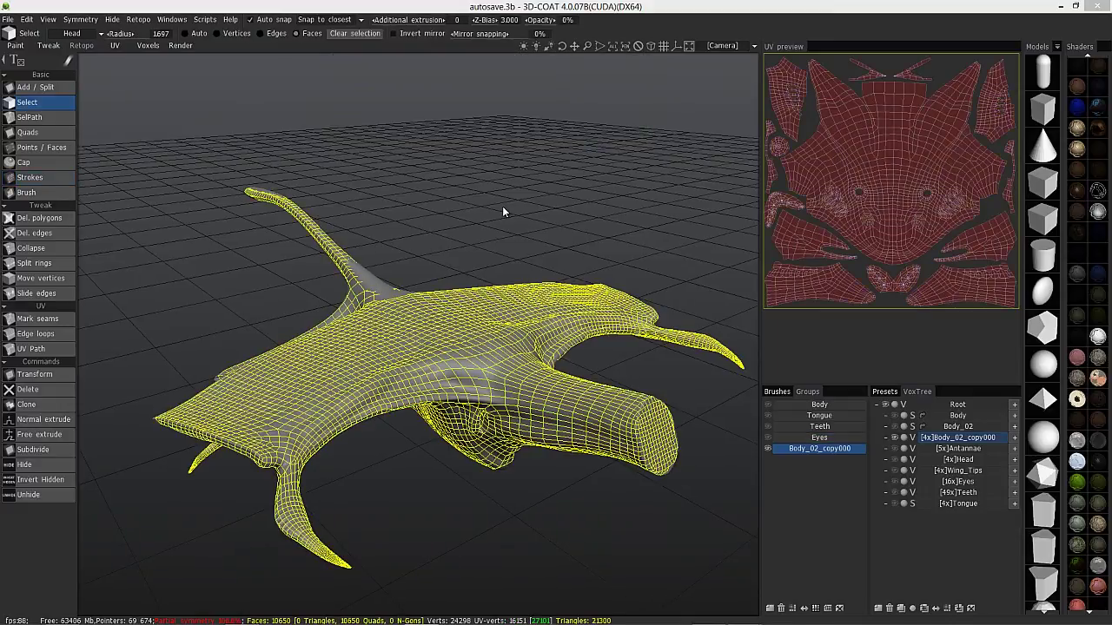
left_click(269, 248)
- Smooth the new retopo mesh around the tail base and the hind fin's underside using the Brush tool with radius 13.296
mouse_move(417, 521)
left_mouse_down()
mouse_move(429, 428)
mouse_move(316, 422)
mouse_move(352, 391)
mouse_move(337, 385)
mouse_move(377, 333)
mouse_move(390, 380)
mouse_move(382, 393)
mouse_move(412, 334)
mouse_move(360, 377)
mouse_move(360, 293)
mouse_move(391, 294)
mouse_move(368, 303)
mouse_move(499, 371)
mouse_move(356, 281)
mouse_move(365, 339)
mouse_move(371, 244)
mouse_move(314, 311)
mouse_move(386, 252)
mouse_move(440, 256)
mouse_move(409, 261)
mouse_move(386, 290)
mouse_move(415, 356)
mouse_move(400, 500)
mouse_move(327, 478)
mouse_move(312, 329)
mouse_move(330, 426)
mouse_move(345, 424)
mouse_move(242, 308)
mouse_move(259, 306)
mouse_move(302, 337)
mouse_move(333, 283)
mouse_move(232, 398)
mouse_move(69, 260)
left_mouse_up()
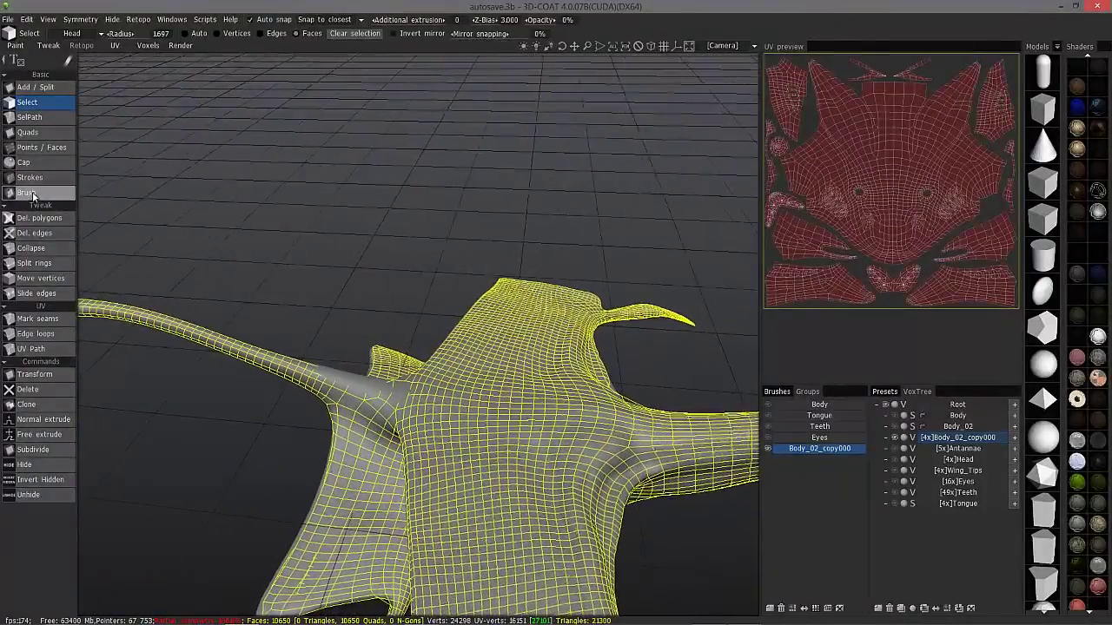
left_click(33, 193)
scroll(377, 403, "down", 1)
right_click_drag(382, 402, 402, 406)
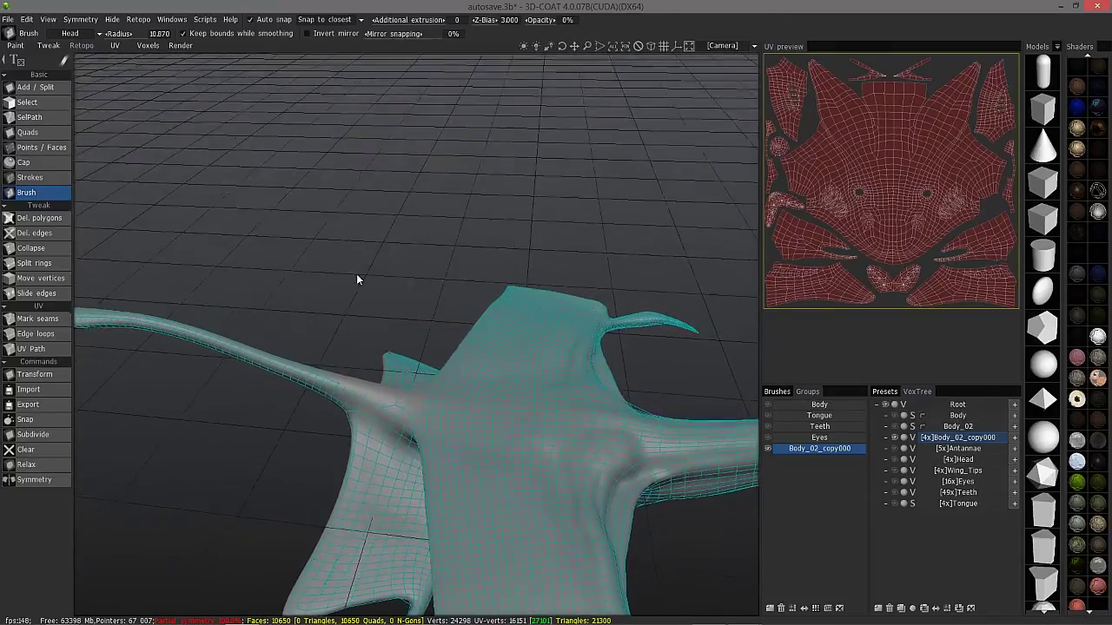
mouse_move(383, 324)
left_mouse_down()
mouse_move(382, 385)
mouse_move(407, 383)
mouse_move(360, 373)
left_mouse_up()
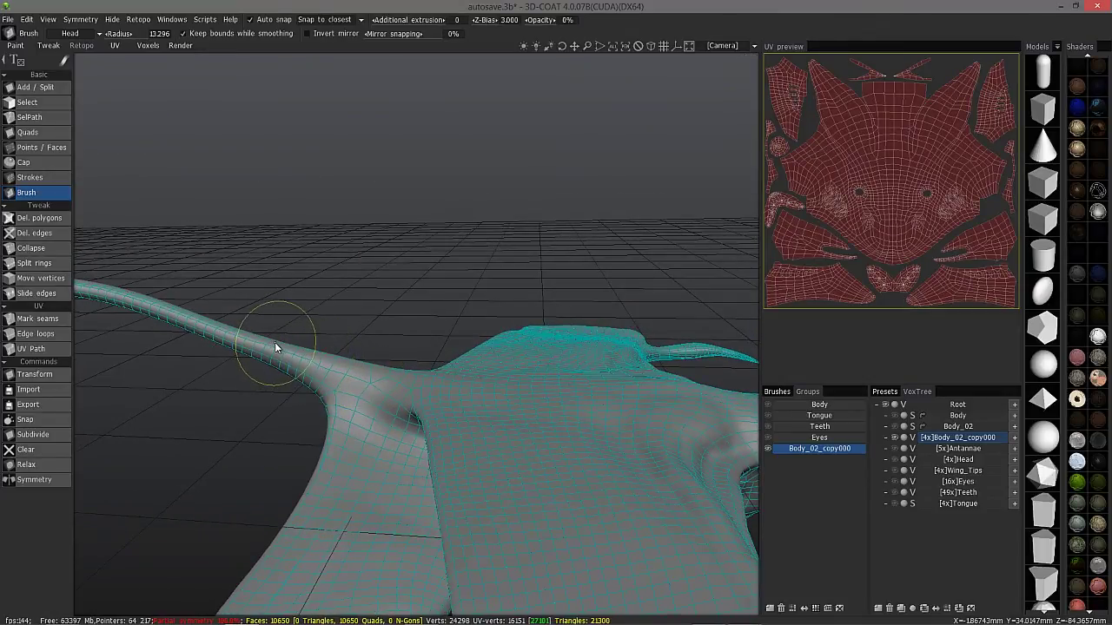
mouse_move(291, 363)
left_mouse_down()
mouse_move(356, 431)
mouse_move(360, 397)
mouse_move(390, 361)
mouse_move(389, 408)
mouse_move(322, 426)
mouse_move(384, 426)
mouse_move(378, 413)
left_mouse_up()
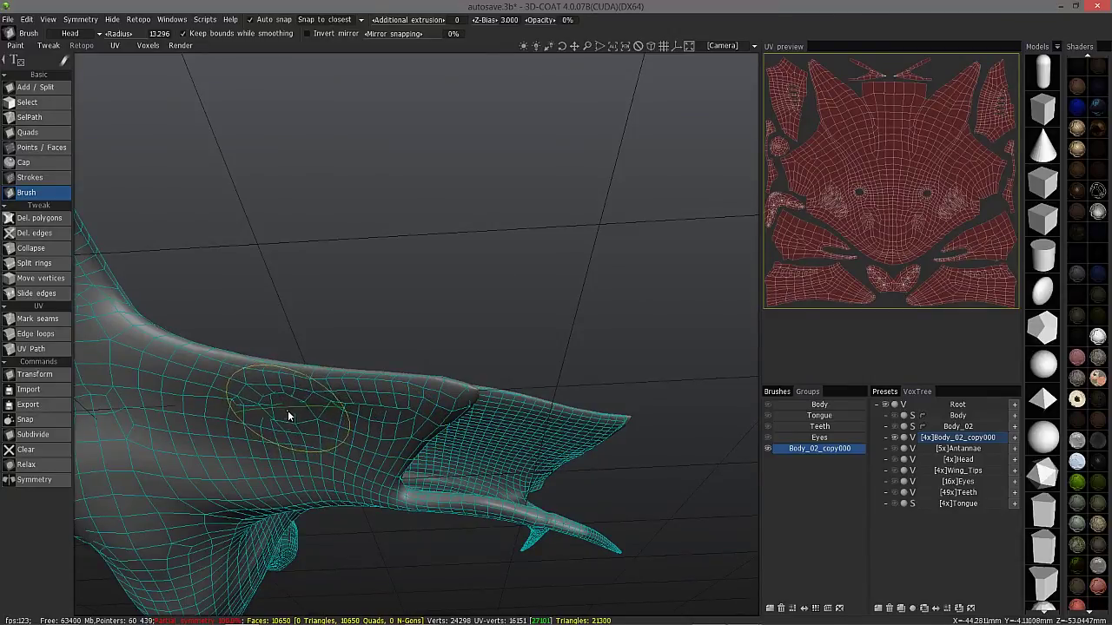
left_click_drag(220, 332, 259, 442)
middle_click_drag(259, 448, 279, 74)
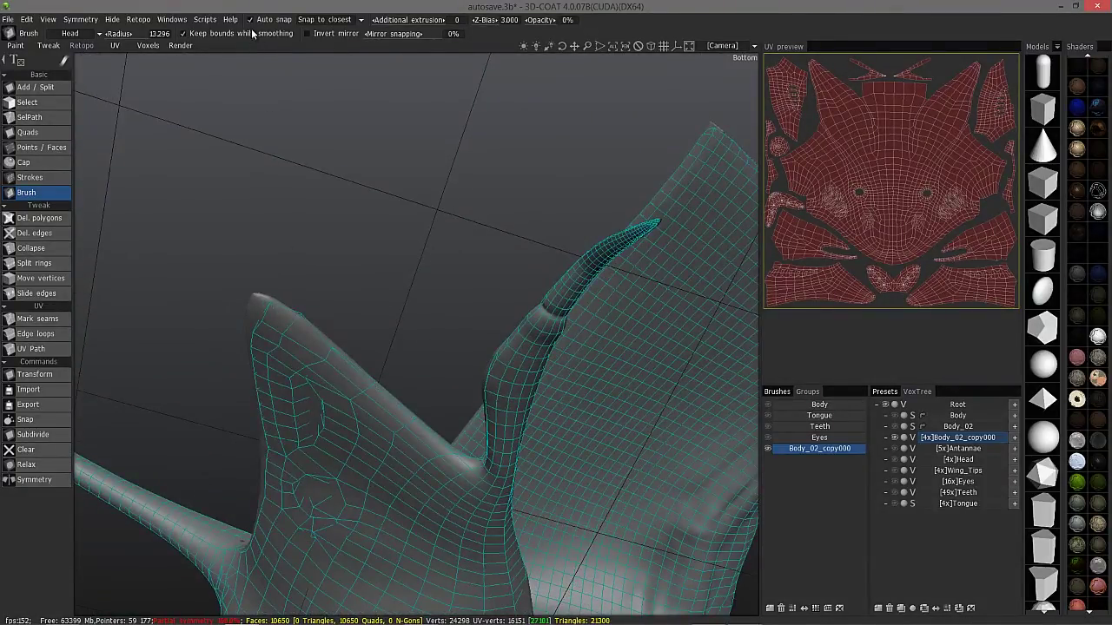
- Smooth the irregular polygons on the hind fin's underside with auto snap off, and turn auto snap back on
middle_click_drag(318, 440, 323, 310)
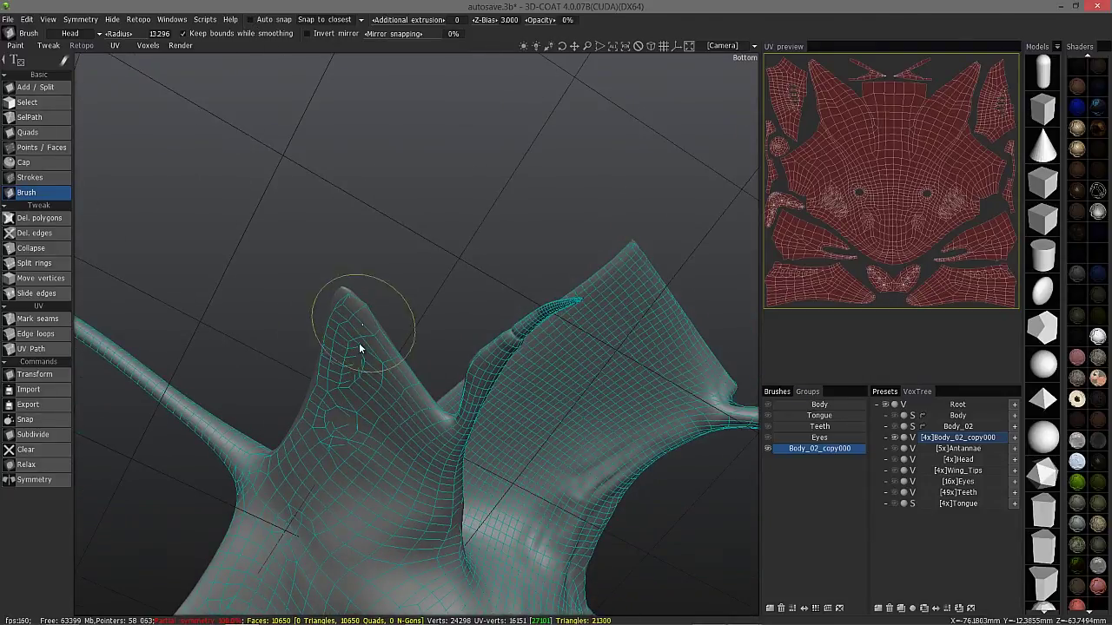
mouse_move(352, 372)
left_mouse_down()
mouse_move(348, 451)
mouse_move(331, 461)
mouse_move(327, 417)
mouse_move(345, 416)
mouse_move(318, 312)
mouse_move(351, 389)
mouse_move(345, 426)
mouse_move(333, 408)
mouse_move(345, 390)
mouse_move(333, 441)
mouse_move(324, 372)
left_mouse_up()
middle_click_drag(324, 373, 313, 280)
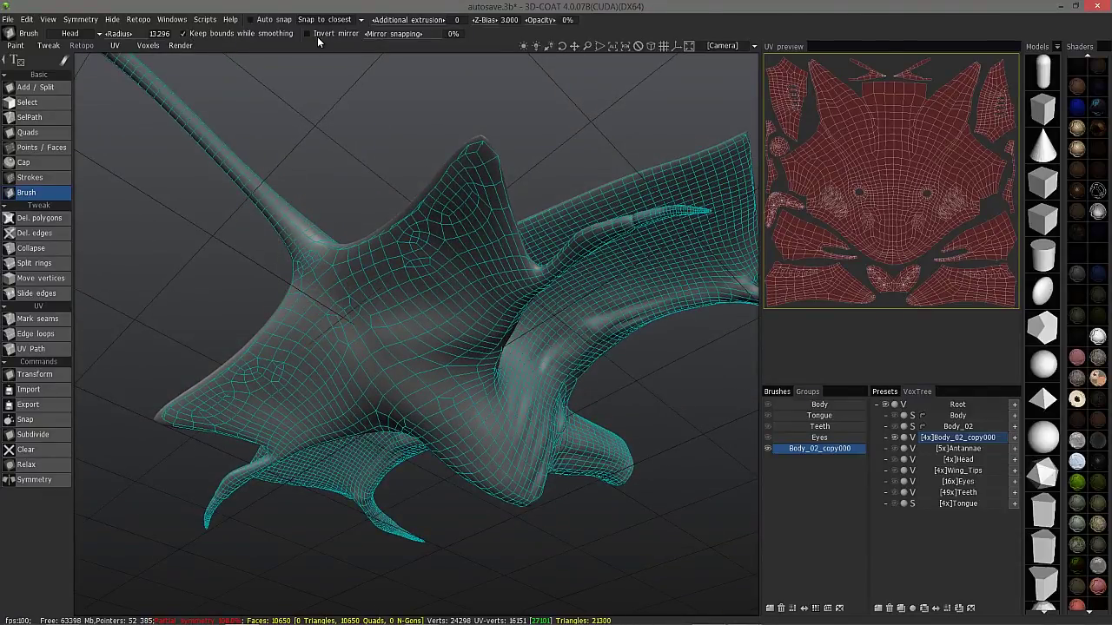
left_click(253, 20)
middle_click_drag(408, 260, 430, 226)
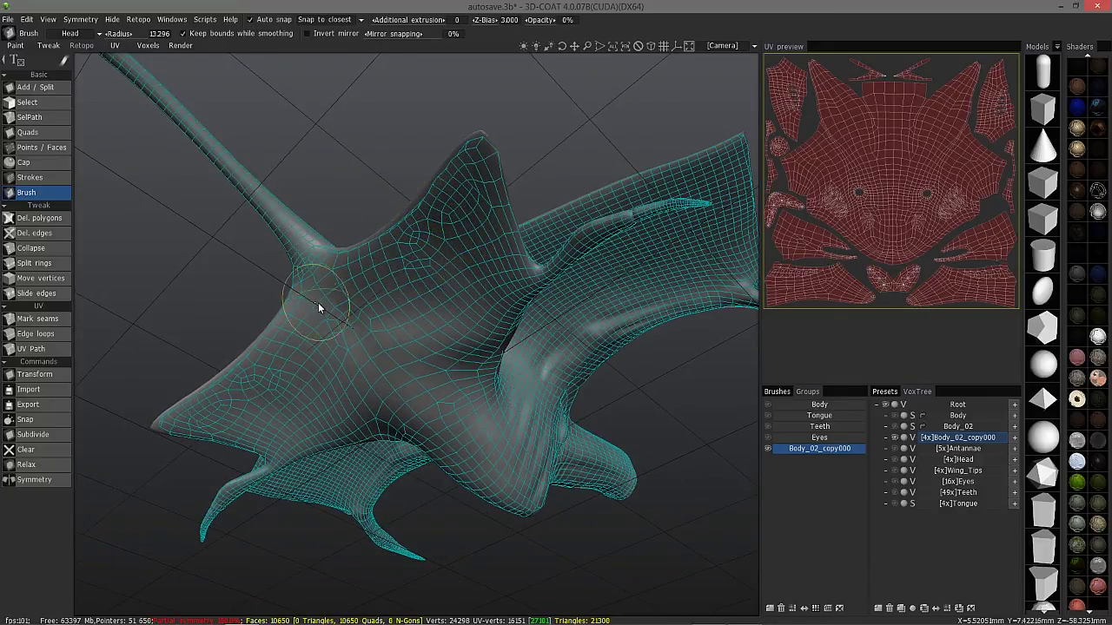
- Brush the mesh around the neck's cut end to even it out, turning auto snap off and using radius 10.320
mouse_move(444, 288)
middle_mouse_down()
mouse_move(471, 231)
mouse_move(522, 235)
mouse_move(563, 346)
mouse_move(633, 380)
mouse_move(599, 310)
mouse_move(504, 377)
mouse_move(504, 396)
mouse_move(457, 365)
mouse_move(429, 318)
mouse_move(688, 303)
mouse_move(566, 293)
mouse_move(671, 363)
mouse_move(367, 373)
mouse_move(391, 372)
mouse_move(365, 296)
mouse_move(365, 365)
mouse_move(323, 373)
mouse_move(290, 455)
middle_mouse_up()
middle_click_drag(297, 413, 506, 449)
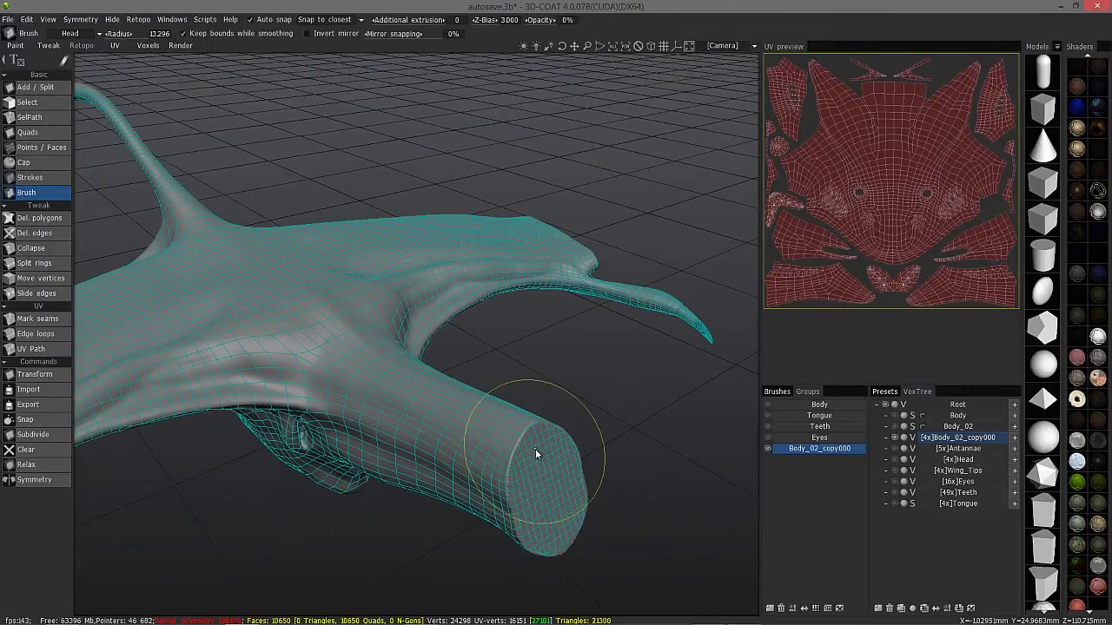
mouse_move(532, 444)
middle_mouse_down()
mouse_move(496, 413)
mouse_move(506, 389)
mouse_move(495, 374)
mouse_move(498, 410)
mouse_move(564, 432)
mouse_move(540, 417)
mouse_move(576, 445)
mouse_move(550, 442)
mouse_move(566, 424)
middle_mouse_up()
left_click(251, 19)
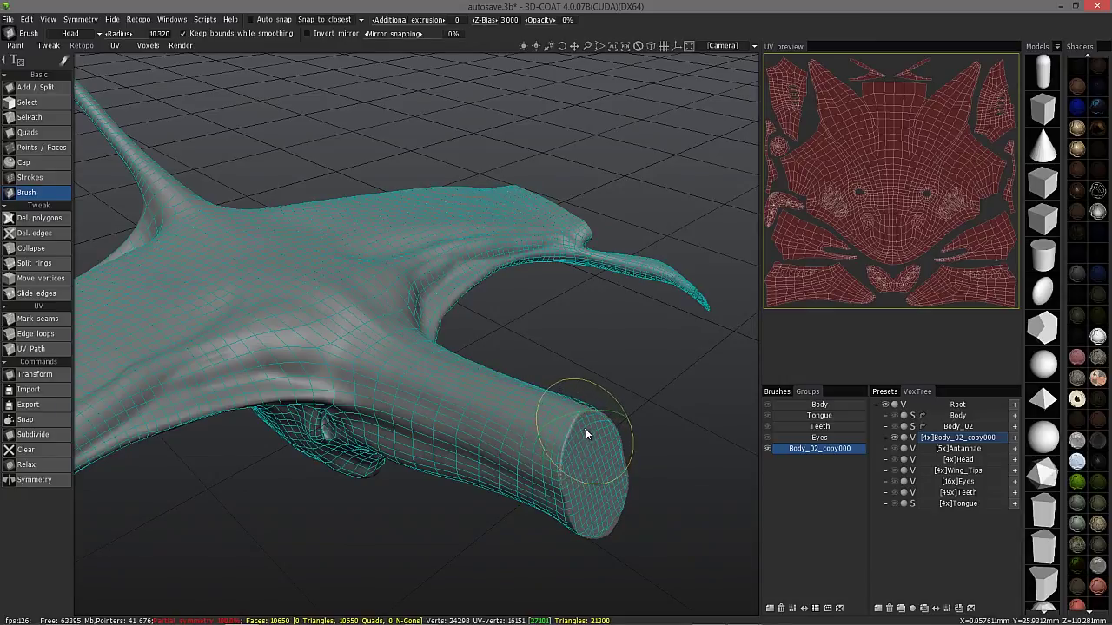
mouse_move(584, 425)
middle_mouse_down()
mouse_move(549, 404)
mouse_move(569, 528)
mouse_move(632, 534)
middle_mouse_up()
mouse_move(603, 489)
middle_mouse_down()
mouse_move(582, 407)
mouse_move(609, 419)
mouse_move(609, 379)
mouse_move(608, 472)
mouse_move(624, 467)
mouse_move(477, 365)
mouse_move(583, 422)
mouse_move(574, 408)
middle_mouse_up()
- Clear the current selection, select the faces covering the neck's cut end and delete them
left_click(29, 103)
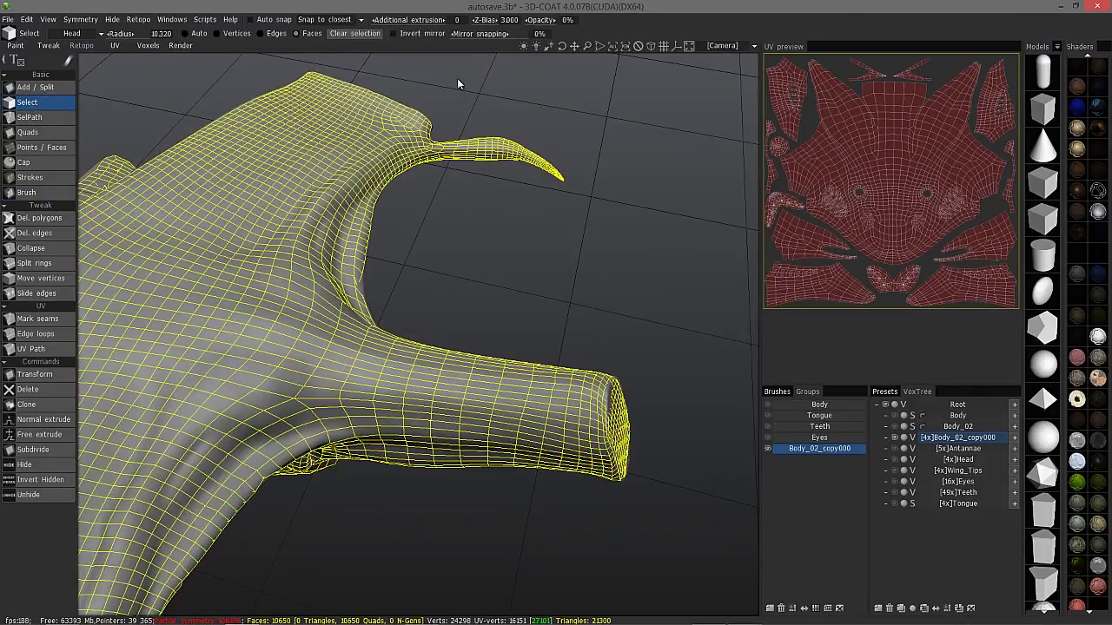
left_click(355, 33)
mouse_move(446, 55)
middle_mouse_down()
mouse_move(679, 379)
mouse_move(689, 310)
mouse_move(702, 367)
mouse_move(718, 369)
middle_mouse_up()
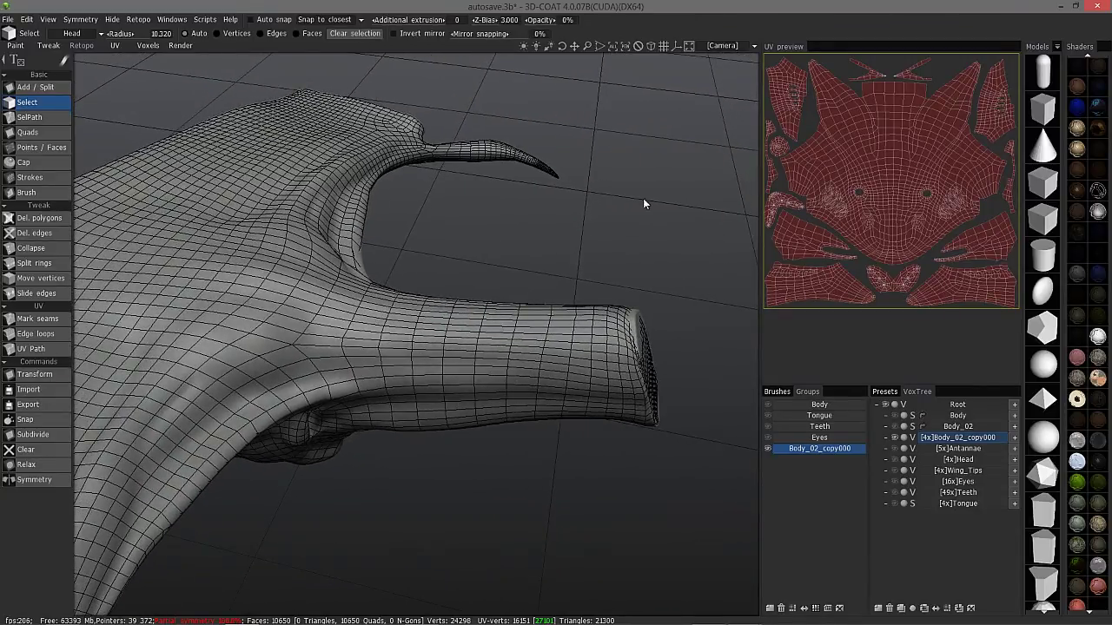
left_click(63, 61)
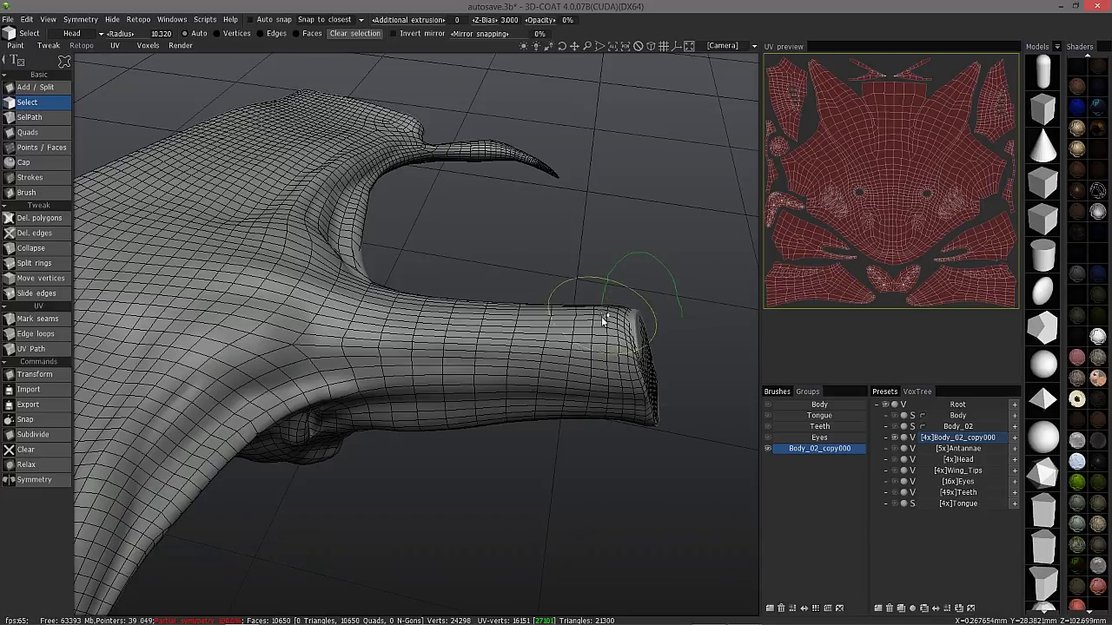
mouse_move(593, 374)
left_mouse_down()
mouse_move(596, 429)
mouse_move(680, 438)
left_mouse_up()
left_click_drag(683, 304, 683, 307)
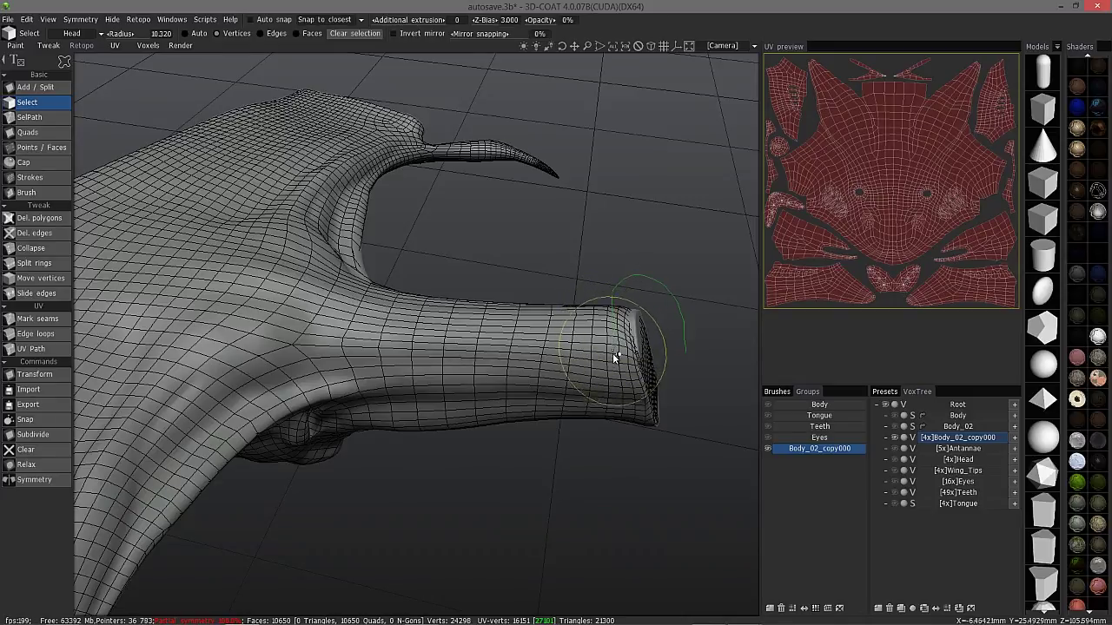
mouse_move(611, 392)
left_mouse_down()
mouse_move(610, 413)
mouse_move(646, 445)
left_mouse_up()
left_click_drag(697, 335, 727, 336)
mouse_move(727, 335)
middle_mouse_down()
mouse_move(678, 303)
mouse_move(546, 147)
mouse_move(292, 53)
middle_mouse_up()
left_click(302, 34)
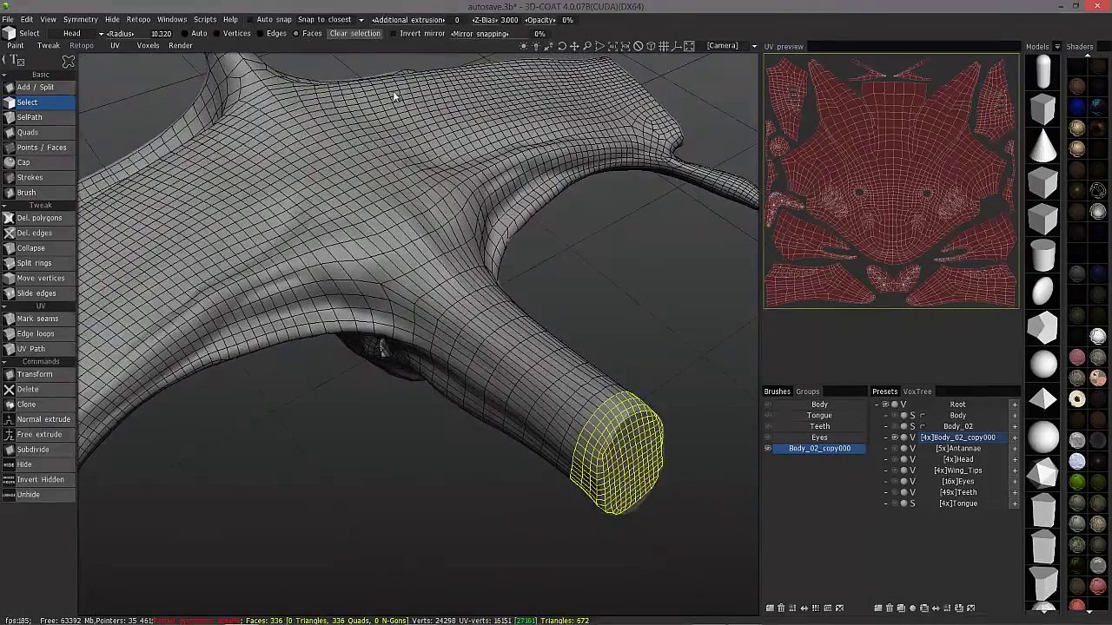
mouse_move(780, 350)
middle_mouse_down()
mouse_move(738, 315)
mouse_move(724, 253)
mouse_move(586, 281)
mouse_move(640, 278)
mouse_move(714, 243)
mouse_move(486, 374)
mouse_move(489, 351)
mouse_move(541, 322)
mouse_move(323, 460)
mouse_move(322, 322)
mouse_move(373, 332)
mouse_move(431, 407)
mouse_move(315, 365)
mouse_move(337, 371)
mouse_move(443, 257)
mouse_move(431, 303)
mouse_move(452, 313)
mouse_move(473, 295)
mouse_move(478, 316)
mouse_move(377, 437)
mouse_move(373, 540)
mouse_move(356, 542)
mouse_move(310, 528)
mouse_move(358, 391)
mouse_move(300, 347)
mouse_move(321, 350)
mouse_move(332, 340)
mouse_move(325, 333)
mouse_move(379, 333)
mouse_move(335, 330)
mouse_move(340, 282)
mouse_move(298, 335)
mouse_move(287, 323)
middle_mouse_up()
key("Delete")
- Smooth the polygons at the tail's tip using the Brush tool with auto snap off and radii of 4.327 and 3.719
left_click_drag(259, 328, 274, 330)
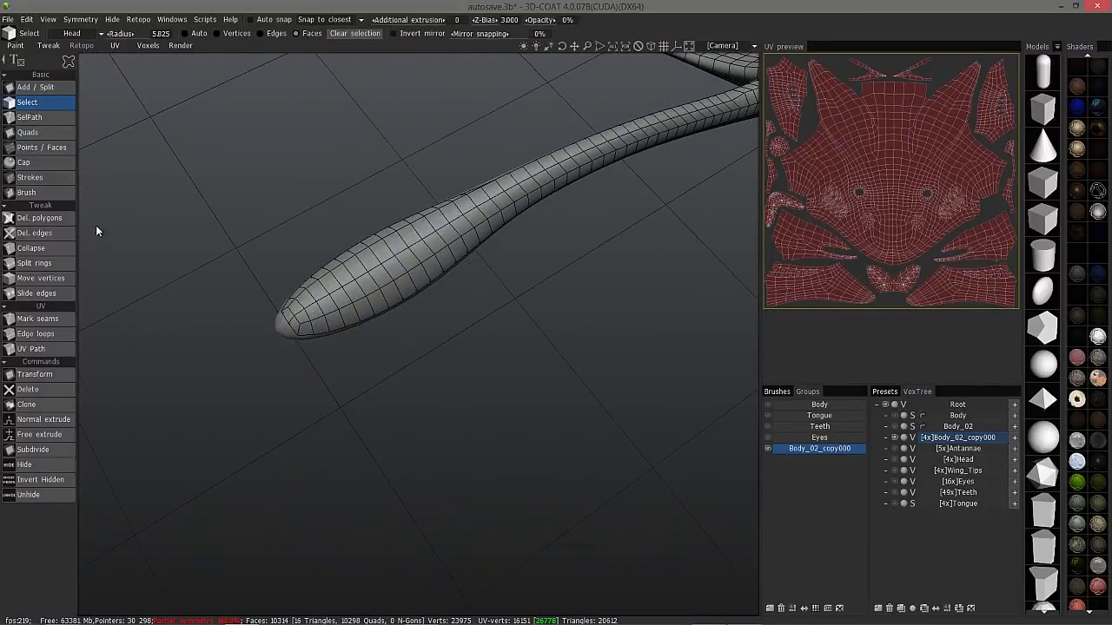
left_click(28, 194)
mouse_move(278, 332)
middle_mouse_down()
mouse_move(256, 327)
mouse_move(280, 321)
middle_mouse_up()
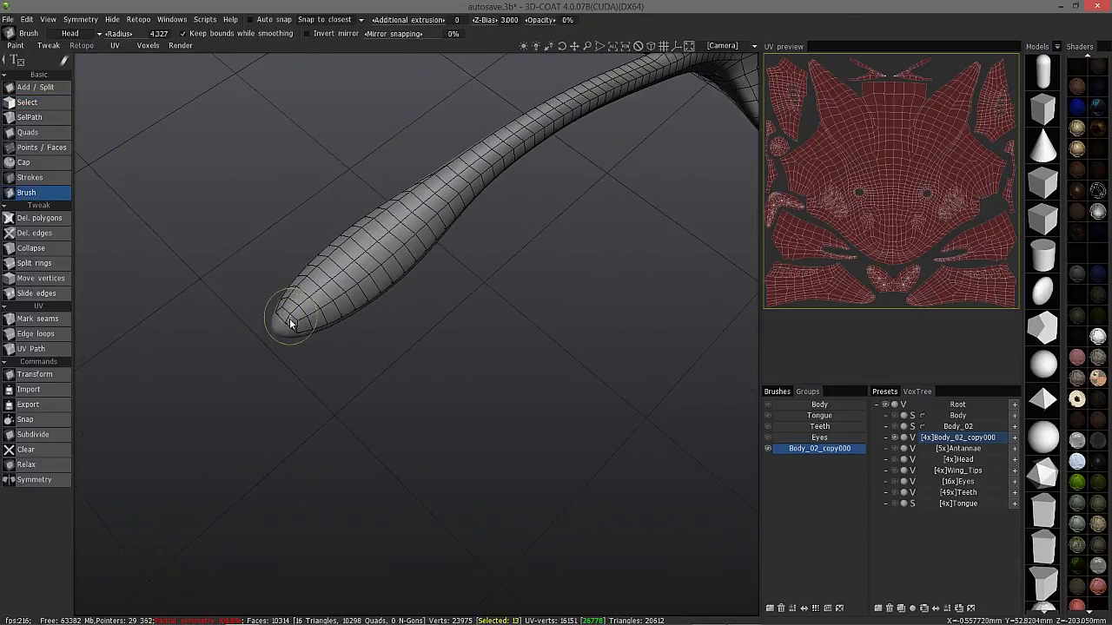
middle_click_drag(275, 334, 265, 304)
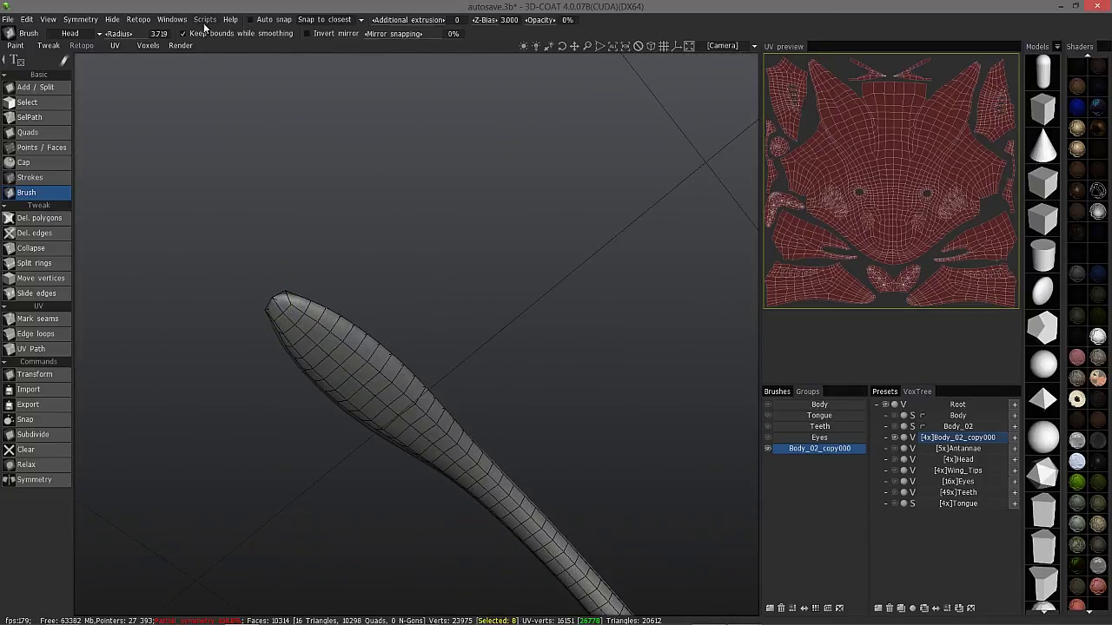
- Turn auto snap on and smooth the mesh along the tail from its tip to its base with a brush radius of 7.366
middle_click_drag(306, 228, 284, 305)
middle_click_drag(316, 339, 317, 276)
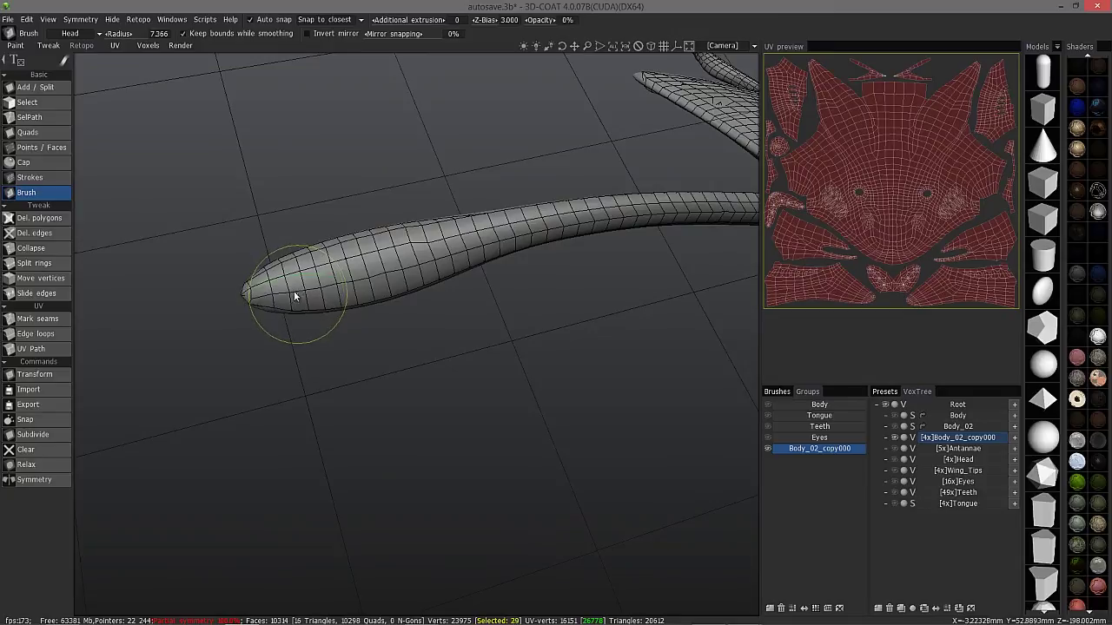
middle_click_drag(448, 197, 451, 324)
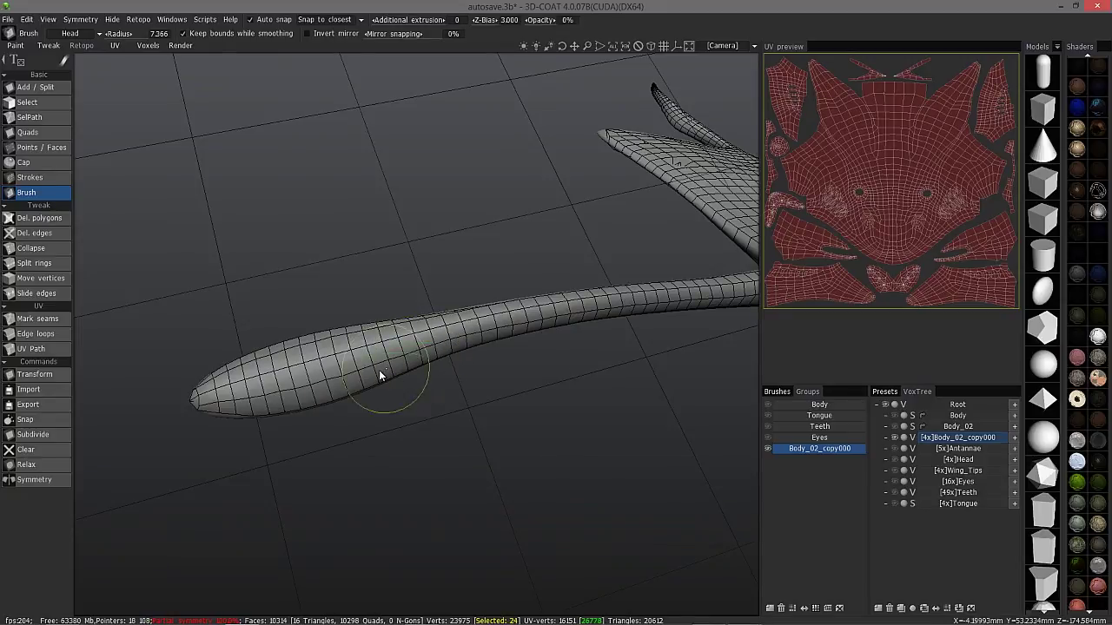
middle_click_drag(289, 416, 556, 323)
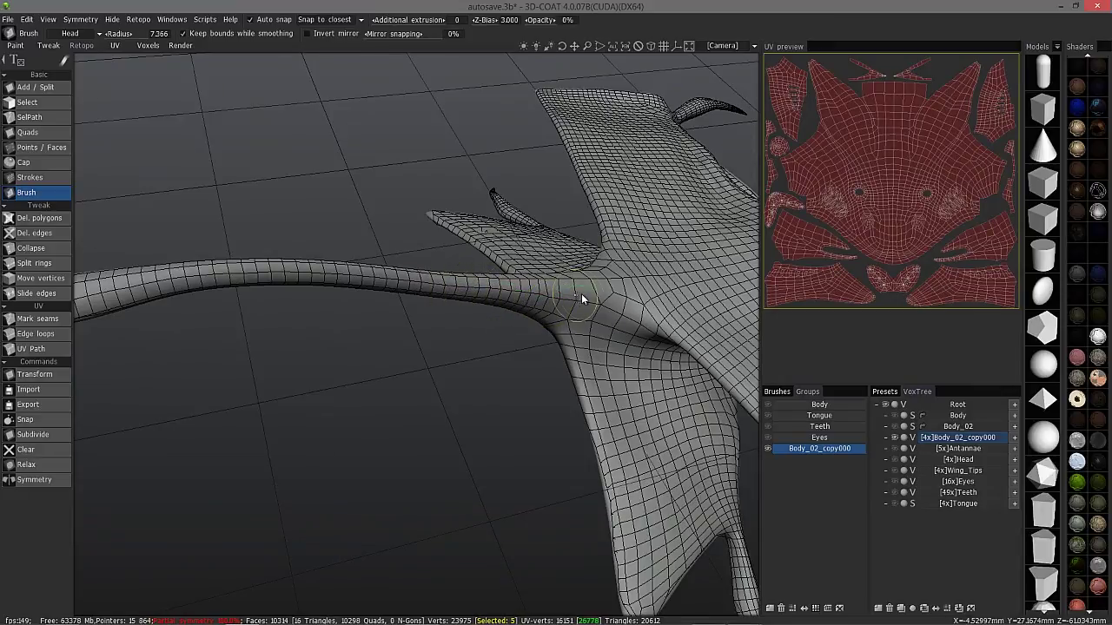
middle_click_drag(614, 294, 658, 535)
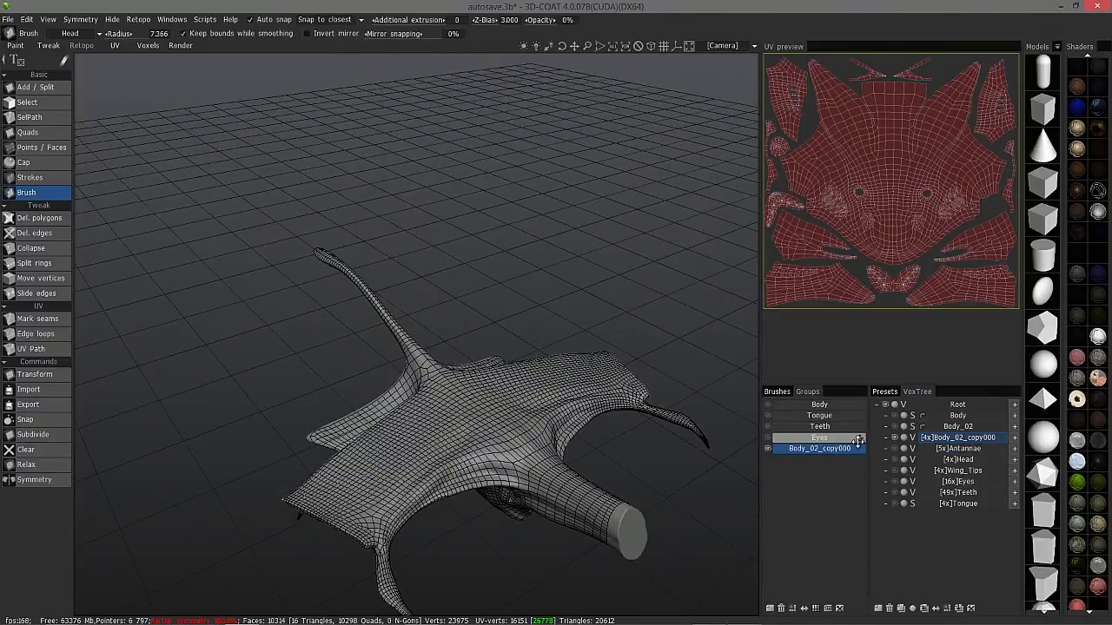
- Select the edge loop near the wing's cut end with the Select tool in Auto mode, convert it to a face selection and delete those faces
middle_click_drag(409, 512, 374, 417)
right_click_drag(374, 417, 298, 353)
middle_click_drag(298, 353, 305, 387)
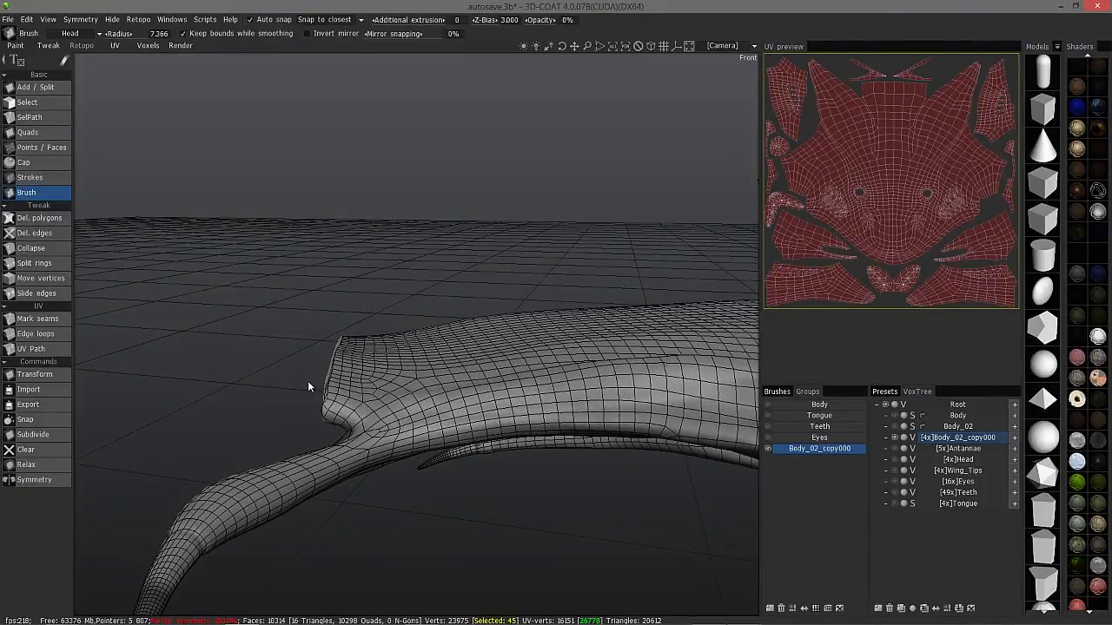
left_click(48, 106)
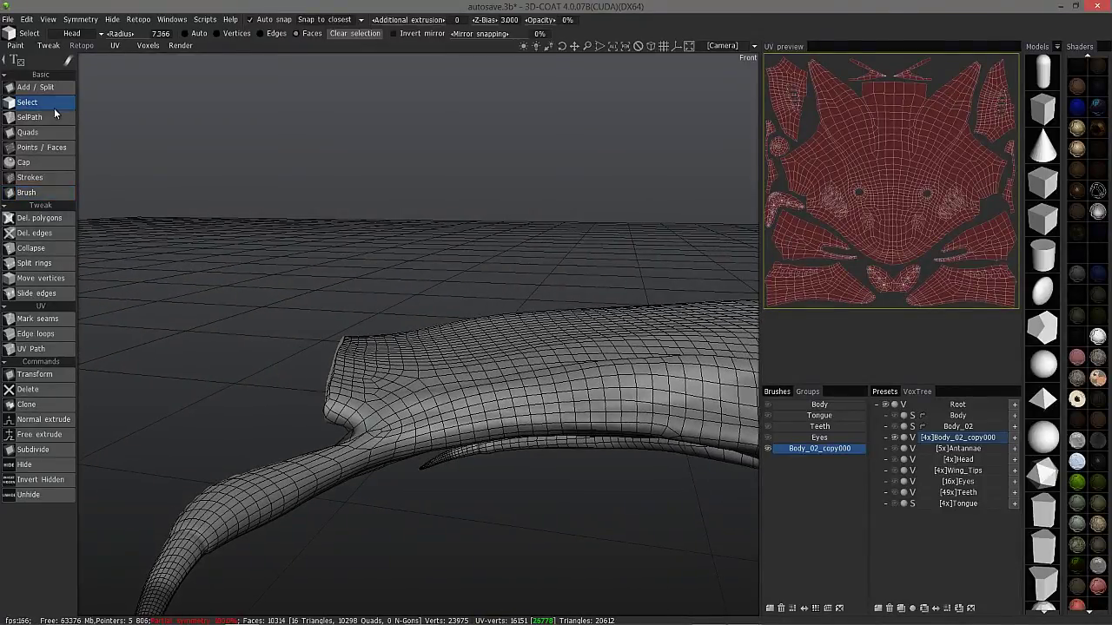
middle_click_drag(338, 384, 344, 382)
scroll(341, 377, "down", 3)
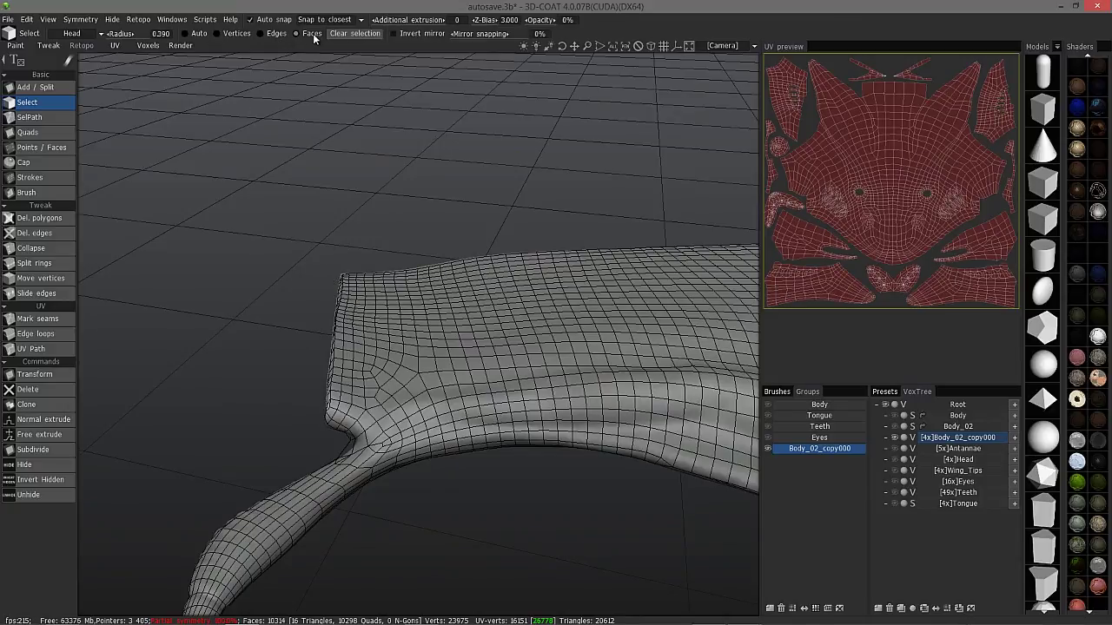
left_click(188, 34)
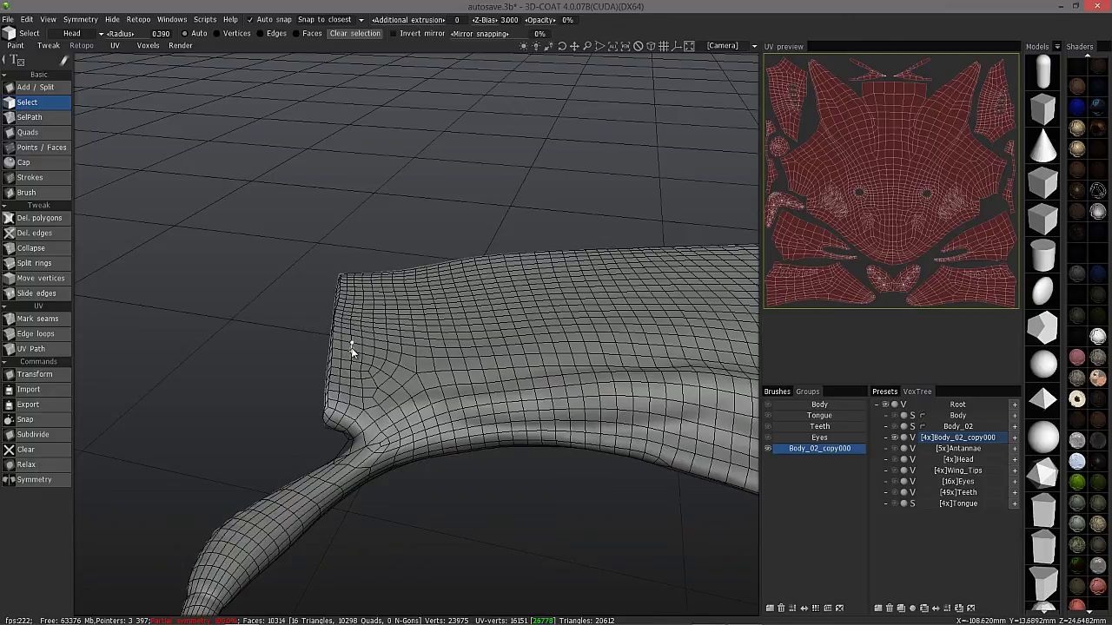
left_click_drag(289, 365, 388, 404)
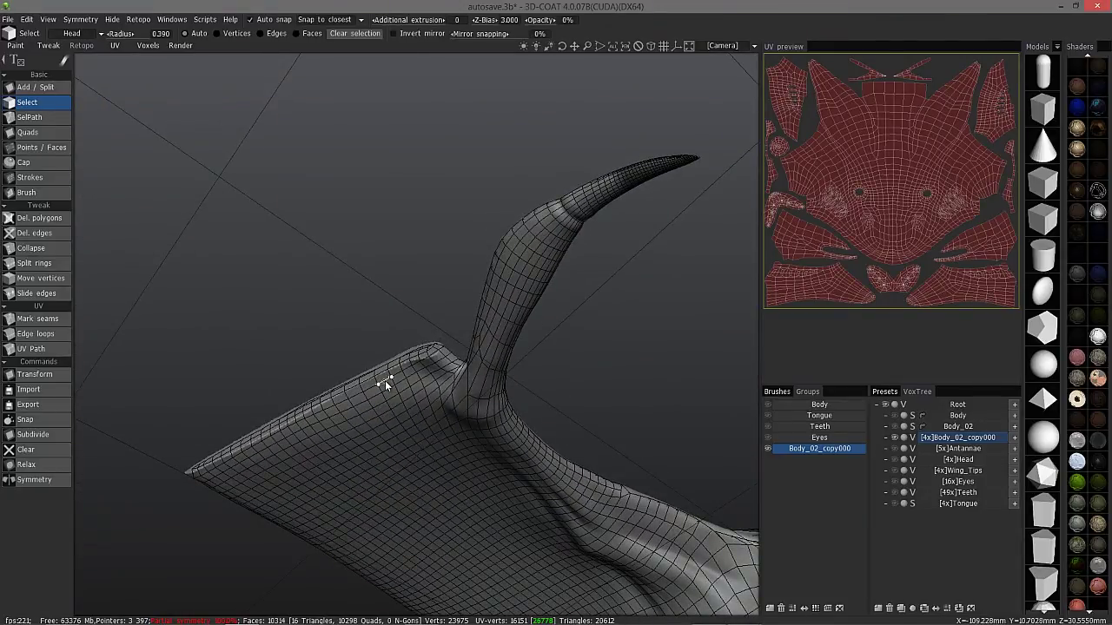
double_click(384, 380)
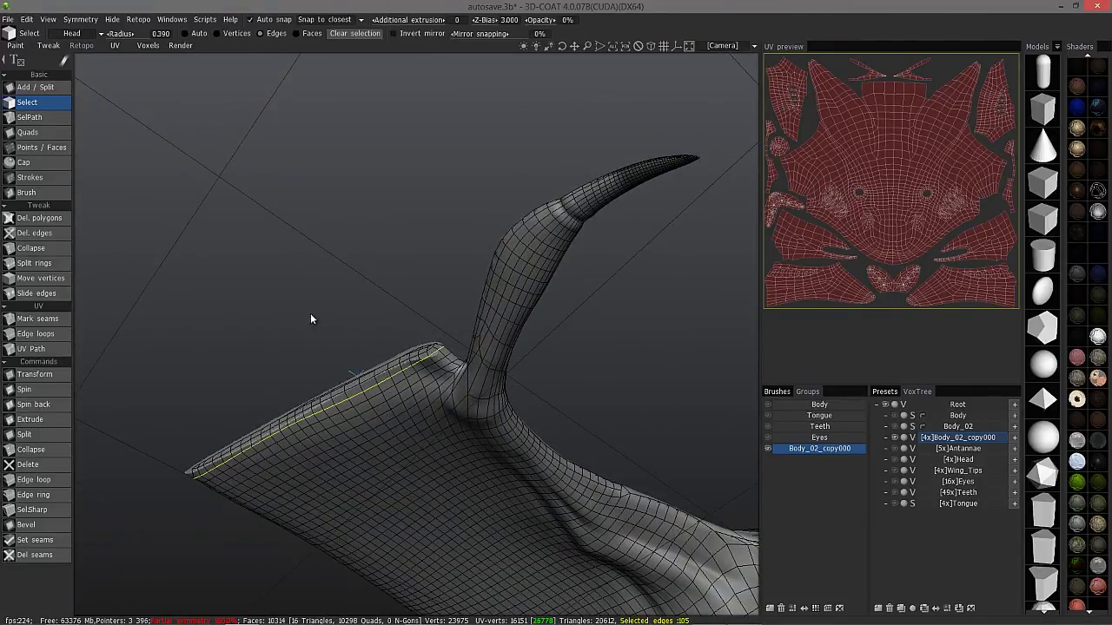
left_click_drag(331, 268, 352, 80)
left_click(304, 33)
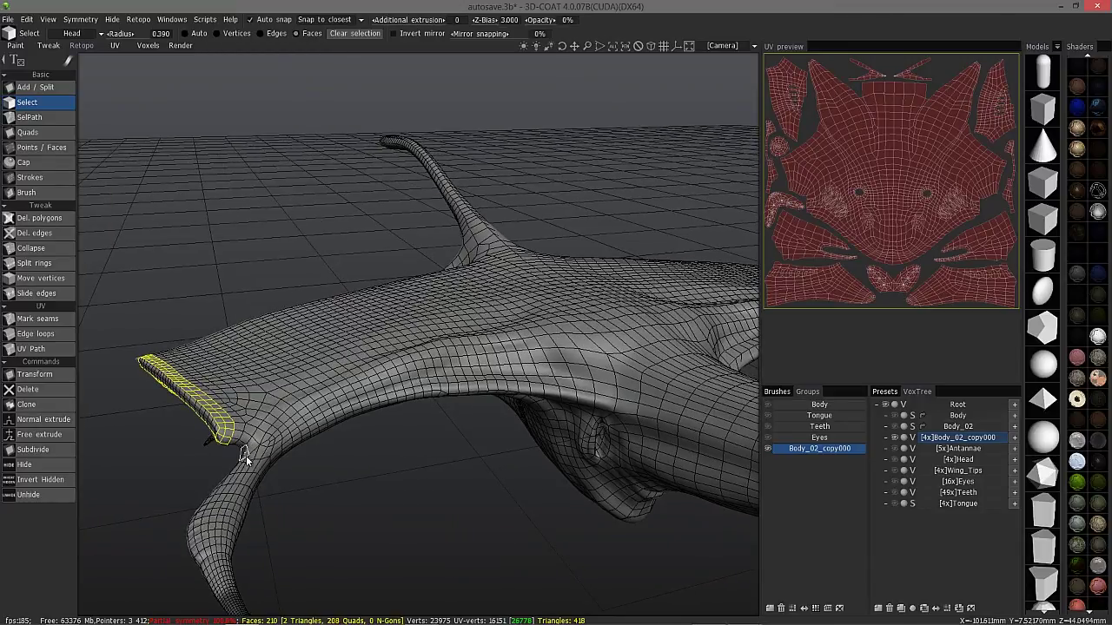
key("Delete")
- Select the remaining row of faces along the wing's cut end and delete it
left_click_drag(237, 324, 145, 105, "alt")
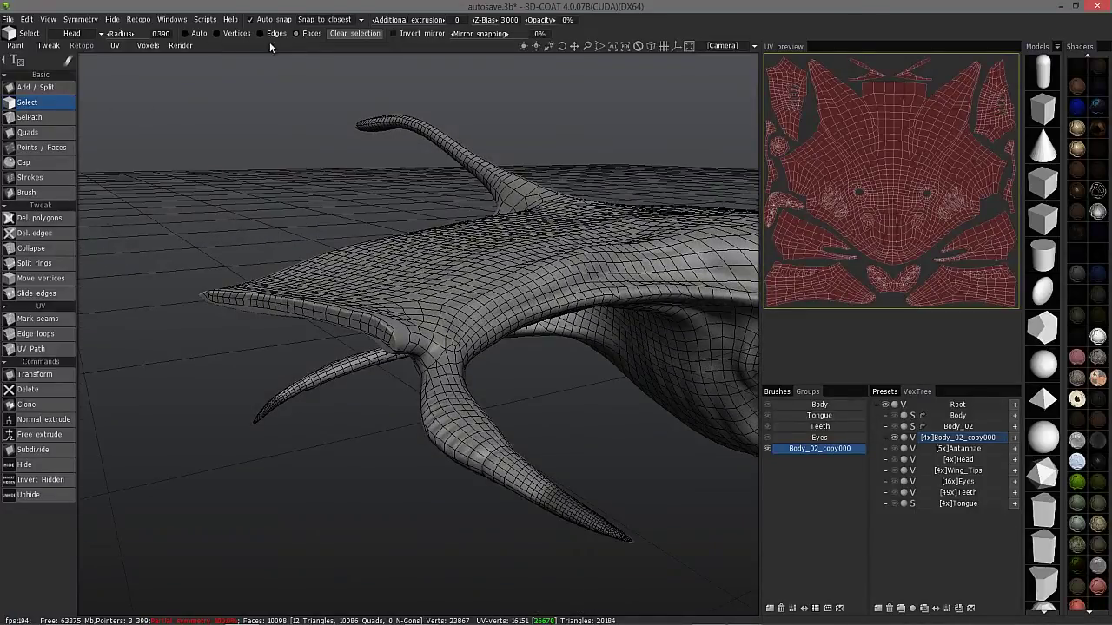
middle_click_drag(247, 179, 383, 337)
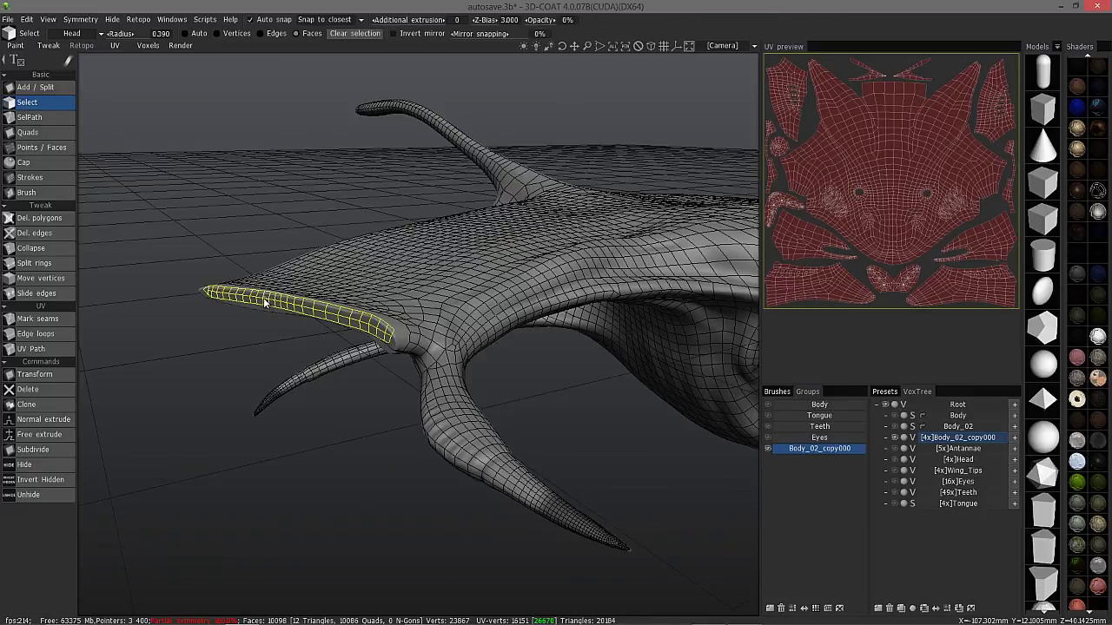
middle_click_drag(238, 308, 277, 451)
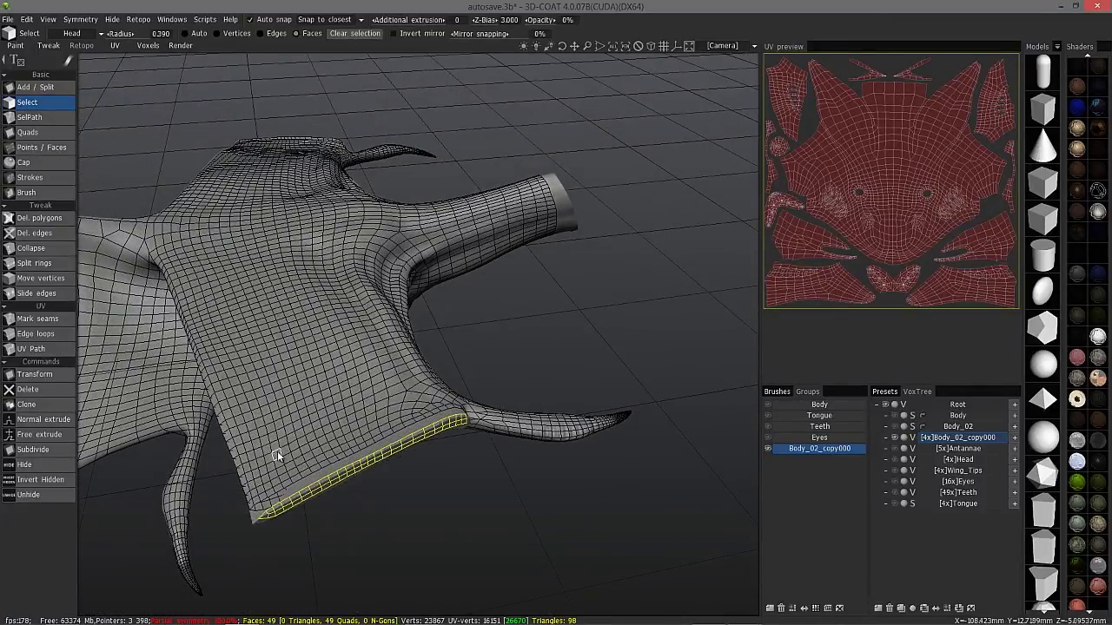
- Smooth the crumpled polygons in the crease on the body's underside beside the neck's base, using the Brush tool with radius 5.996
mouse_move(356, 375)
middle_mouse_down()
mouse_move(397, 429)
mouse_move(400, 484)
mouse_move(385, 509)
mouse_move(431, 458)
mouse_move(486, 362)
mouse_move(292, 316)
mouse_move(303, 325)
mouse_move(332, 278)
mouse_move(461, 297)
mouse_move(469, 422)
mouse_move(455, 355)
mouse_move(439, 392)
mouse_move(461, 419)
mouse_move(442, 439)
mouse_move(441, 471)
mouse_move(468, 481)
mouse_move(474, 385)
mouse_move(426, 294)
mouse_move(429, 264)
mouse_move(484, 270)
middle_mouse_up()
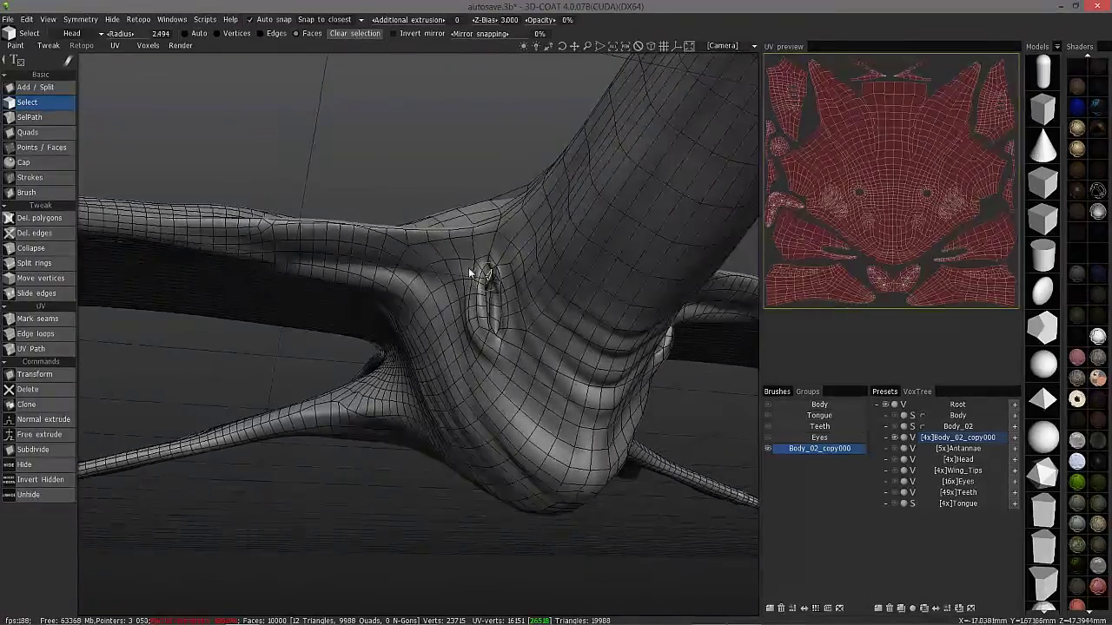
left_click(56, 193)
left_click_drag(479, 284, 503, 282, "alt")
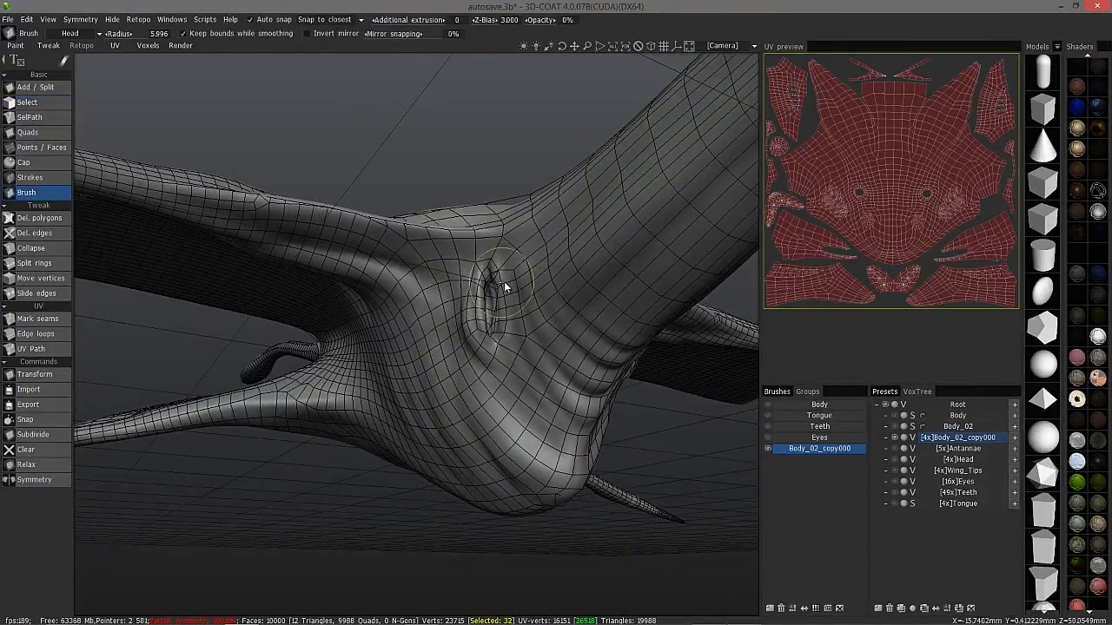
left_click_drag(483, 271, 493, 273, "alt")
mouse_move(492, 278)
middle_mouse_down()
mouse_move(495, 179)
mouse_move(453, 232)
mouse_move(518, 227)
mouse_move(475, 123)
middle_mouse_up()
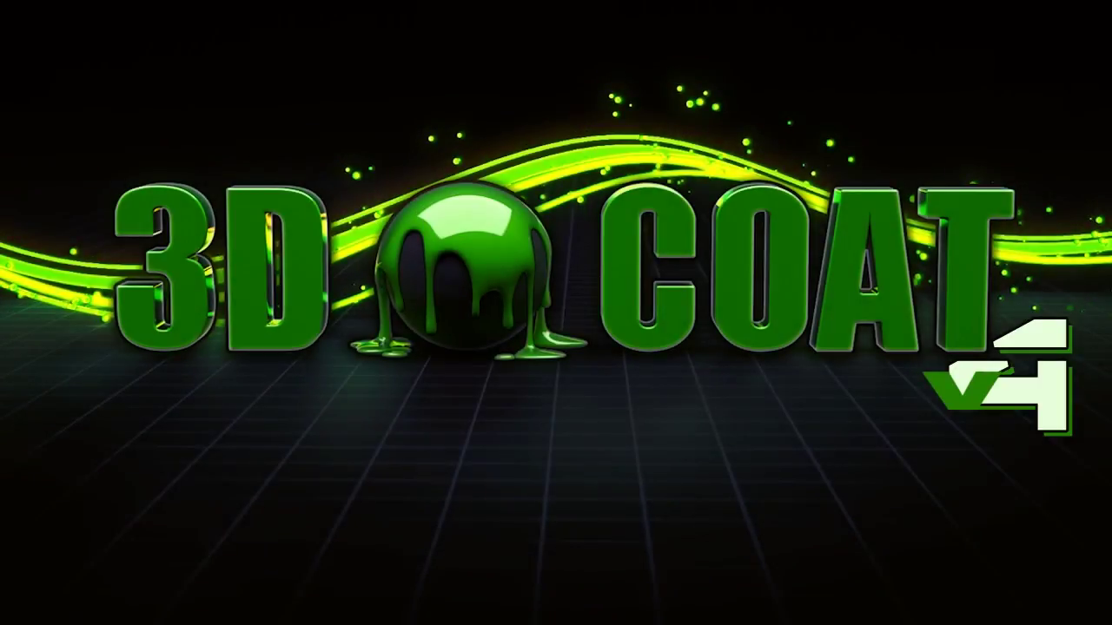